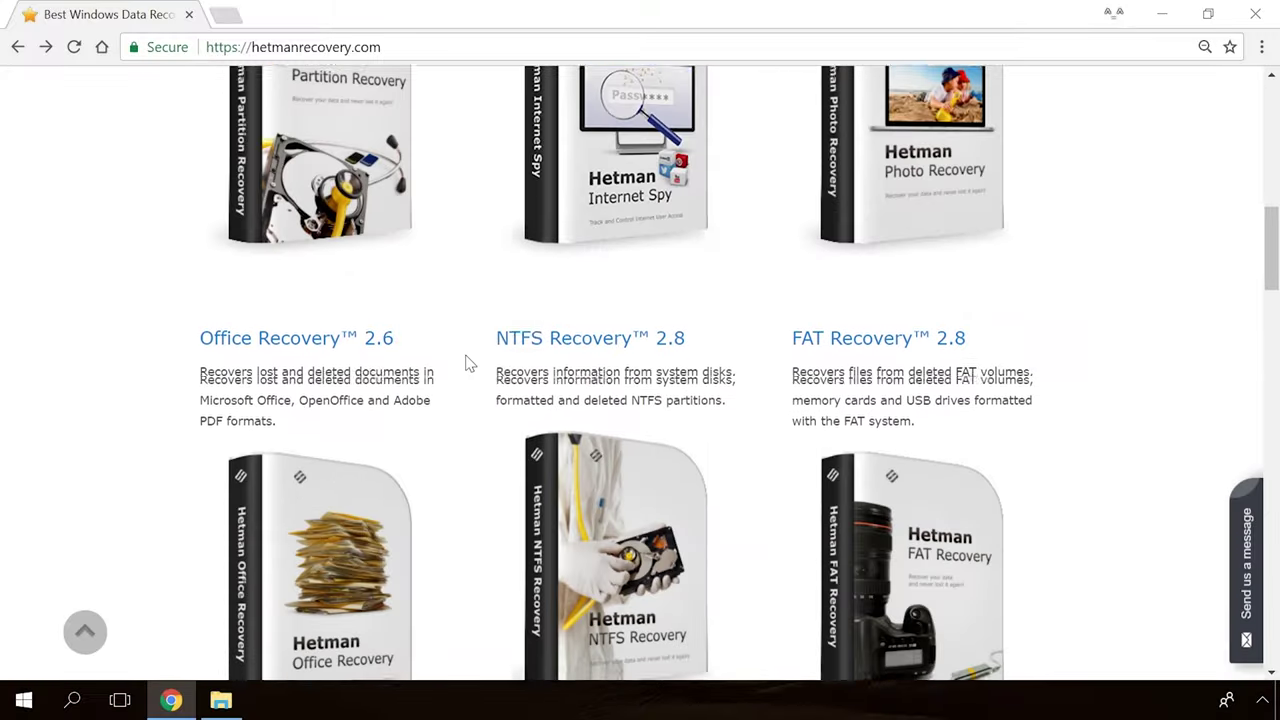
- Download the Partition Recovery 2.8 installer from its Hetman product page
scroll(467, 364, up, 12)
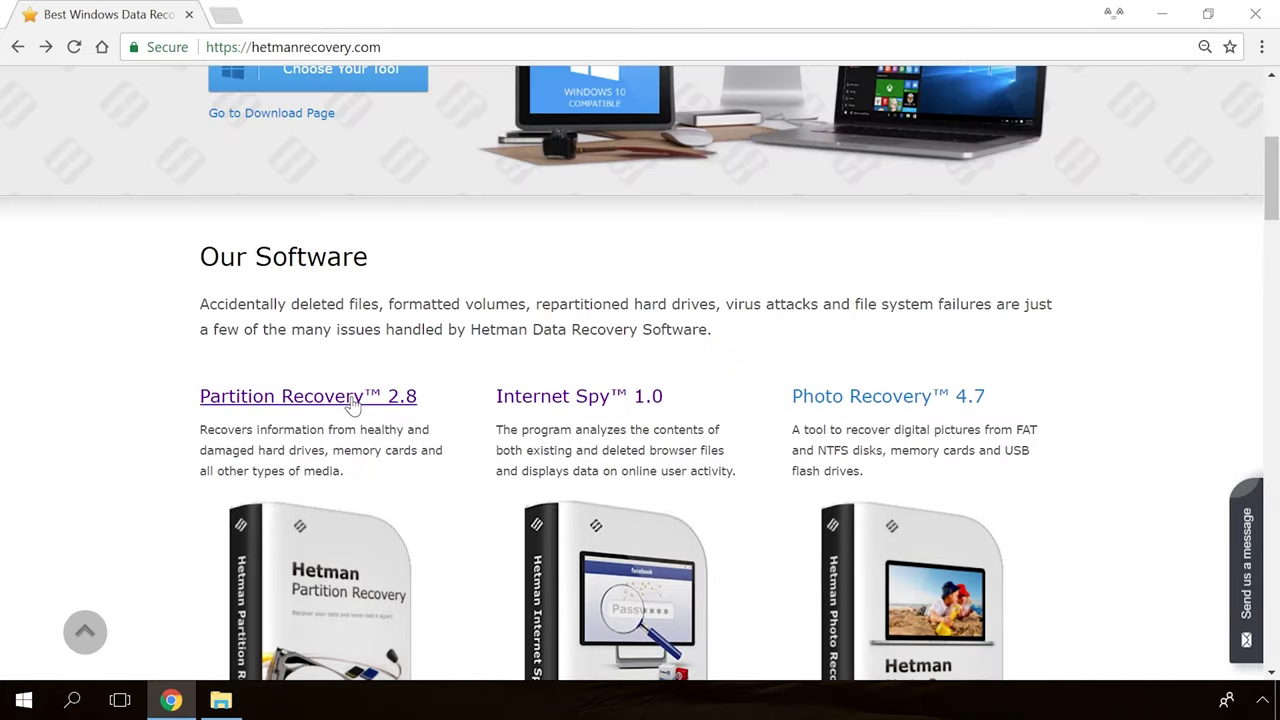
click(352, 400)
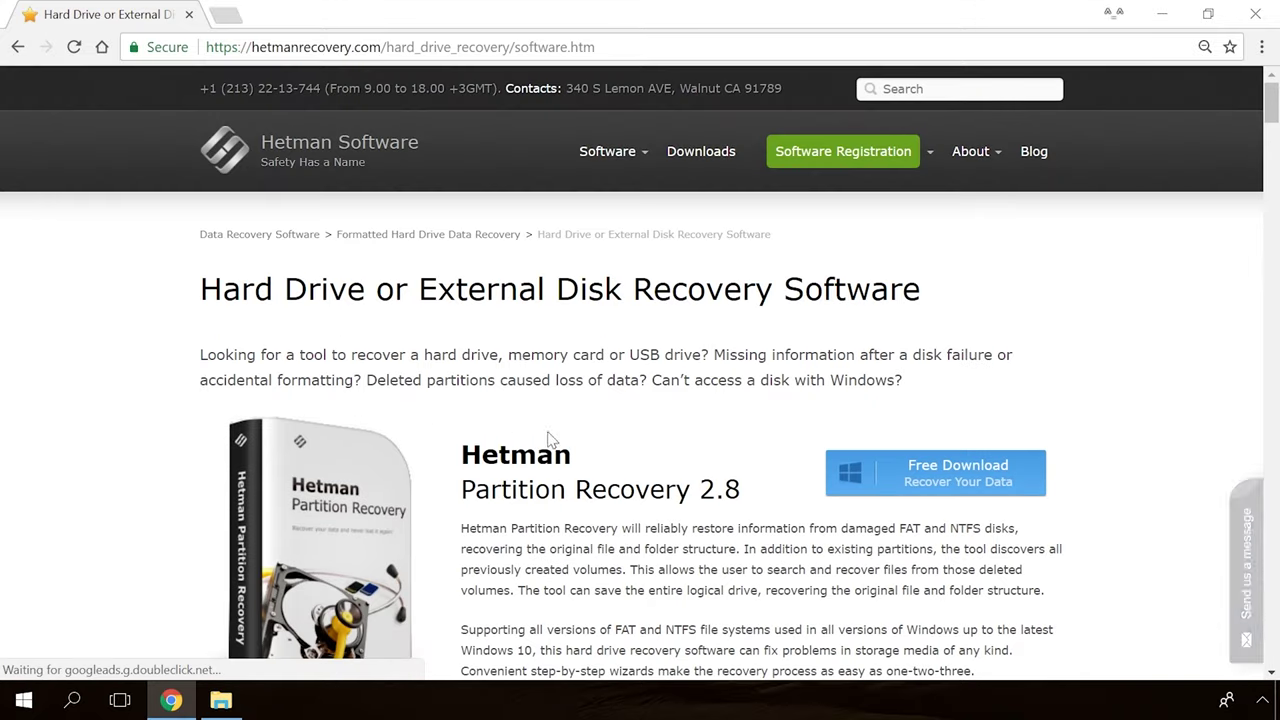
click(922, 480)
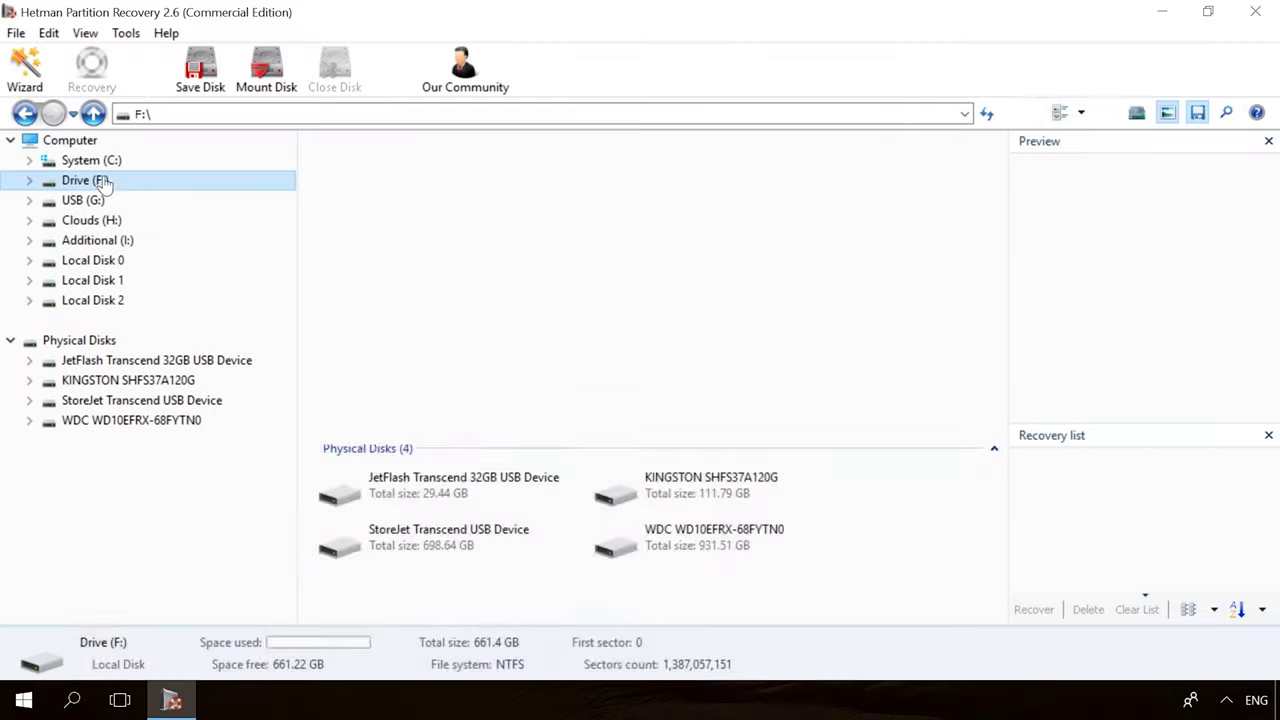
- Scan Drive F: with Partition Recovery, preview 19779_en_1.jpg and 856071704.mp4, and save them
double_click(85, 180)
click(795, 540)
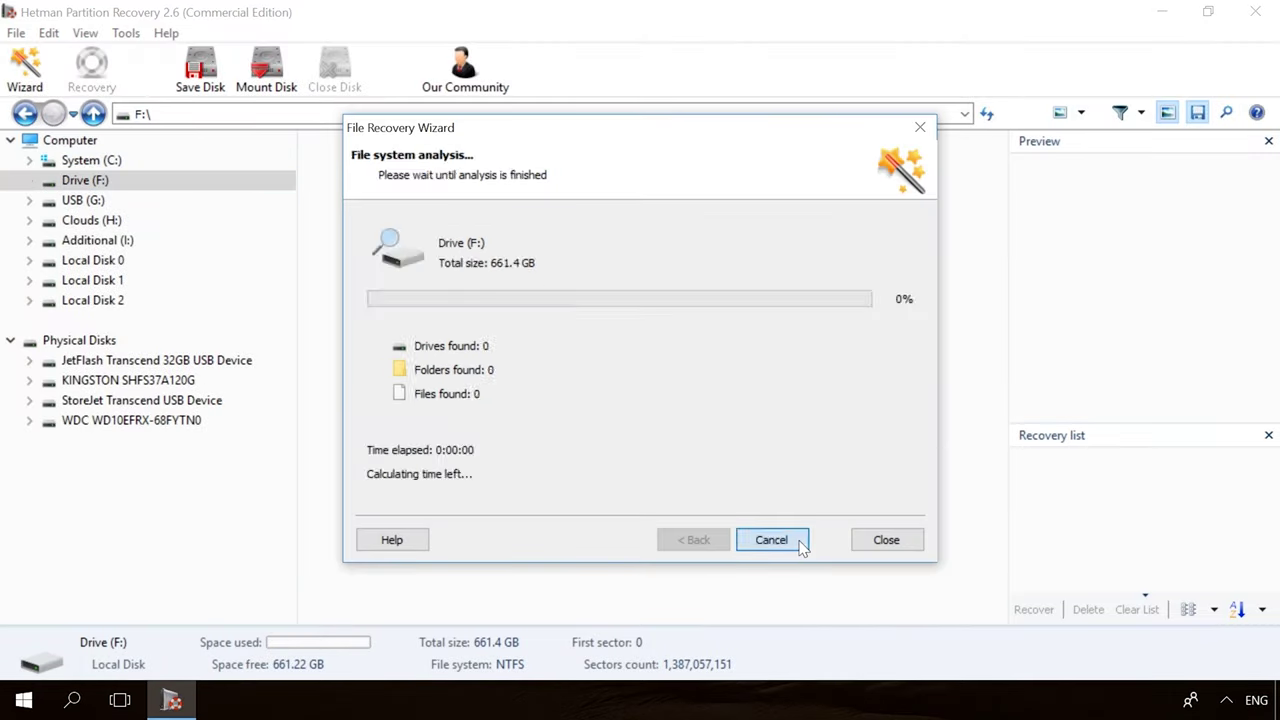
click(799, 546)
click(810, 190)
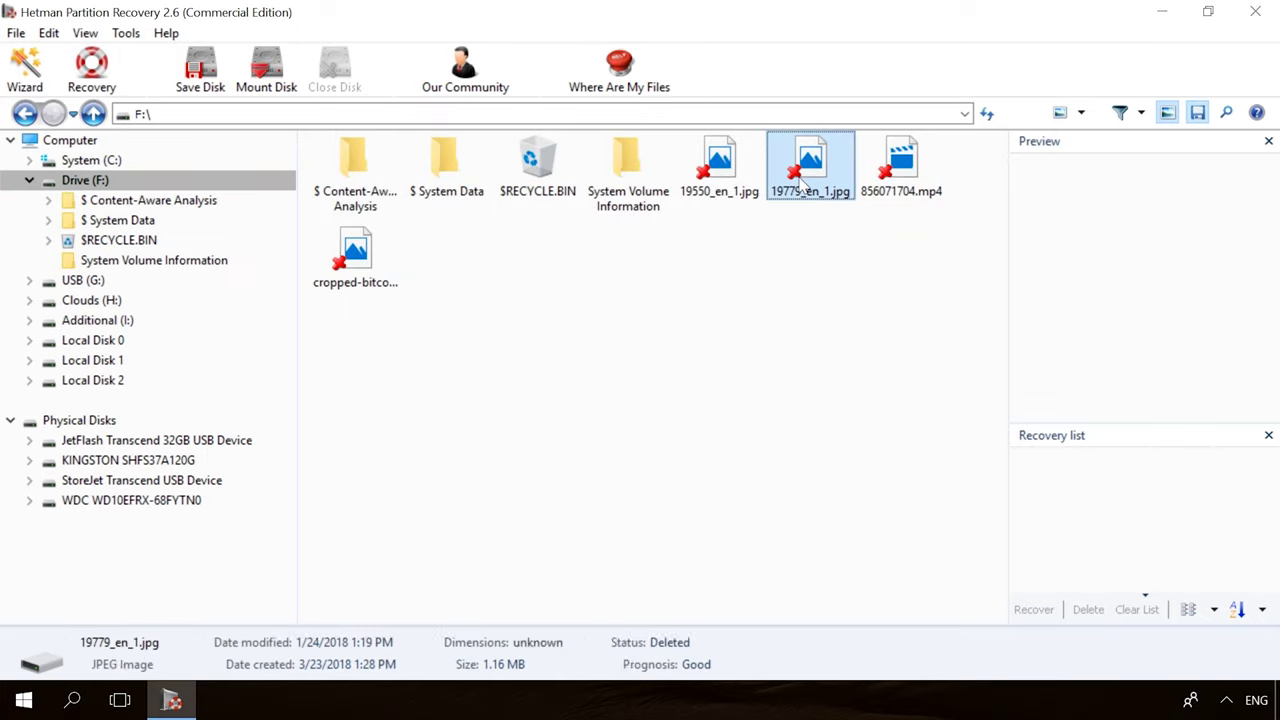
click(912, 165)
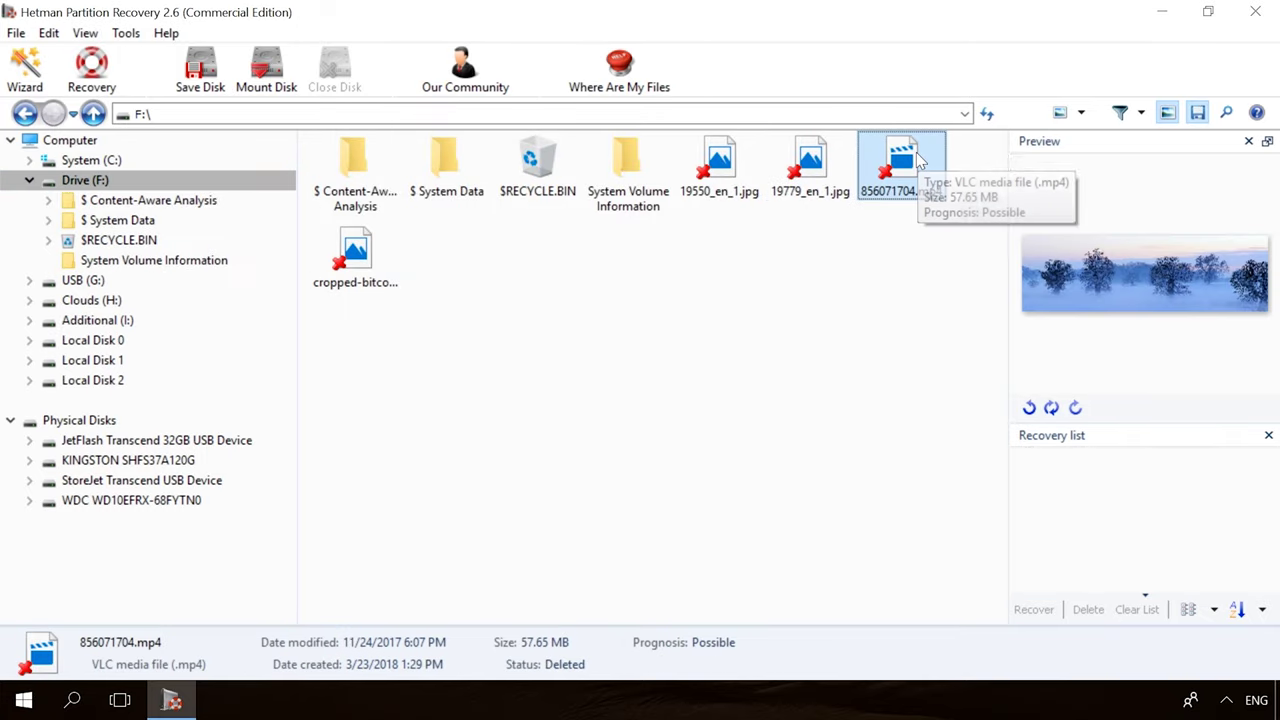
click(91, 70)
click(770, 540)
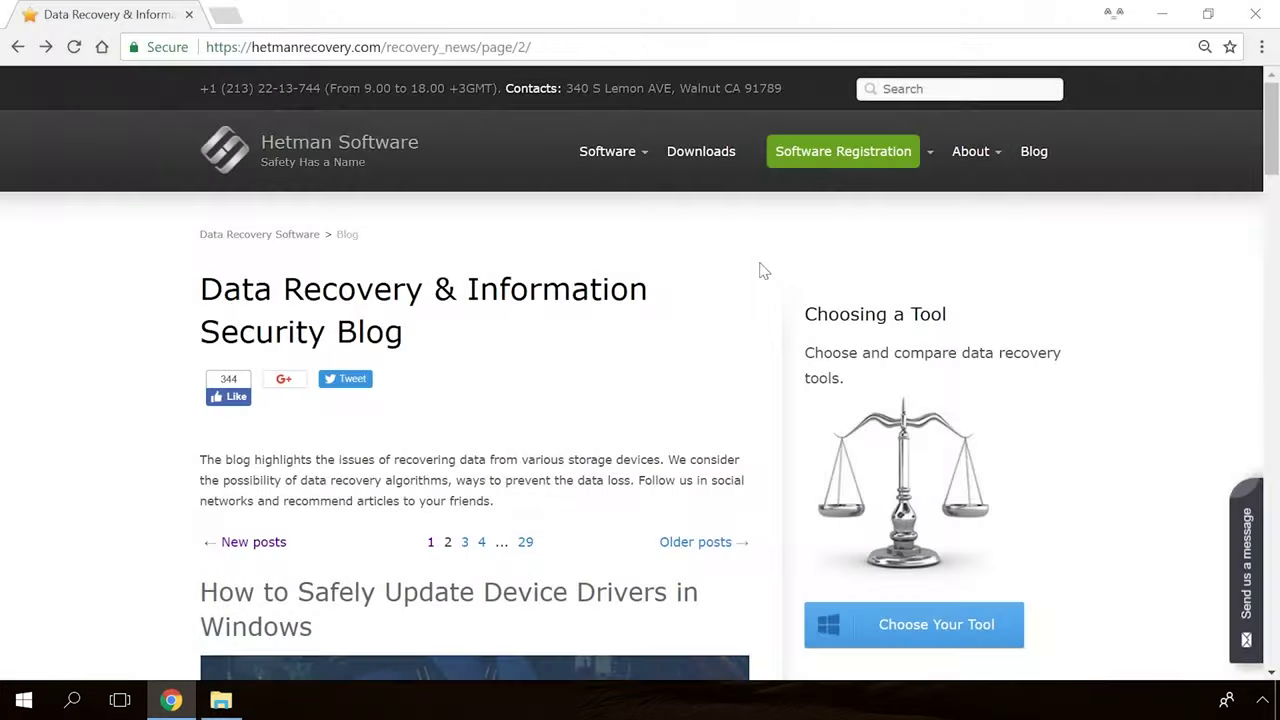
- Open the blog article on the 'Windows Detected a Hard Disk Problem' error
scroll(763, 271, down, 15)
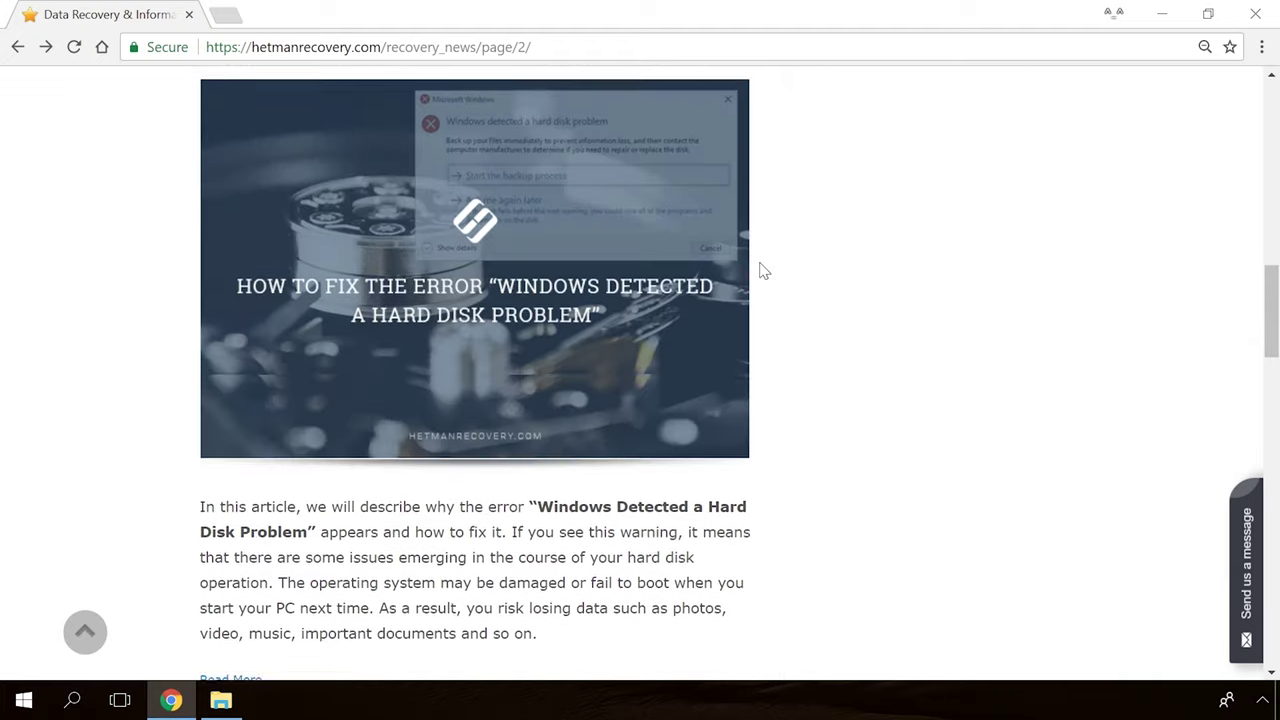
scroll(763, 271, down, 12)
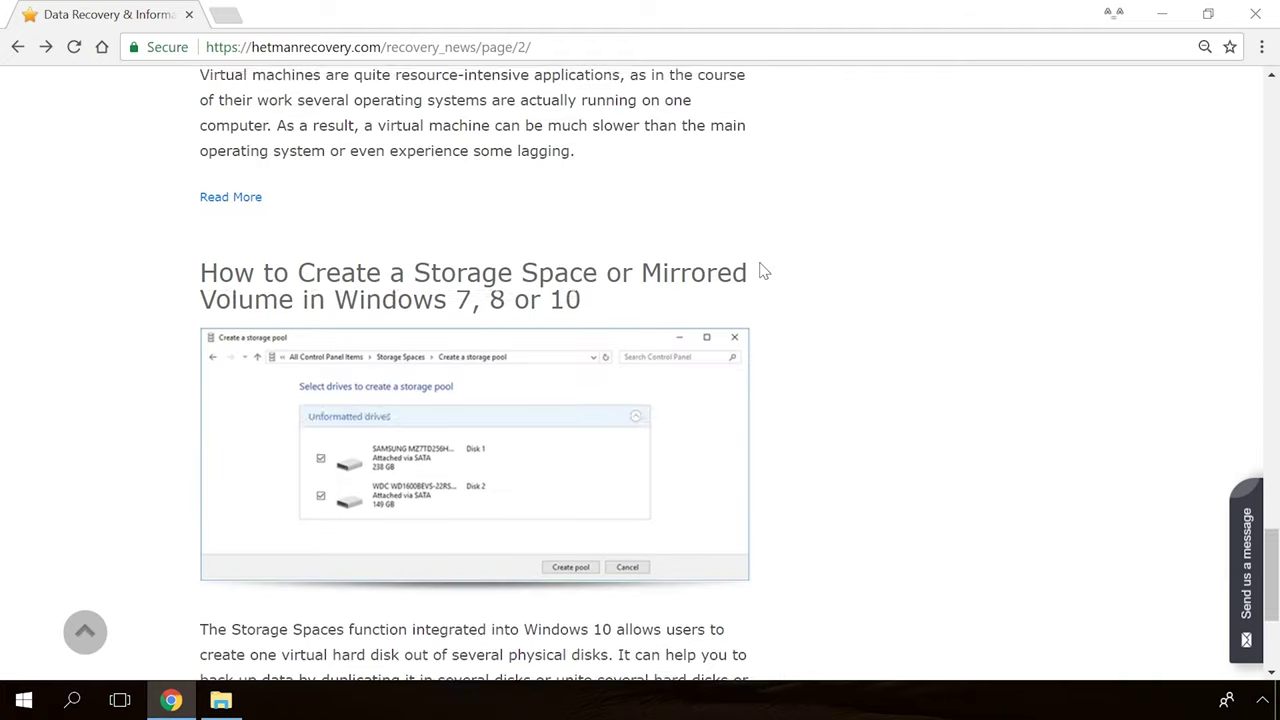
scroll(763, 271, up, 10)
scroll(763, 271, up, 8)
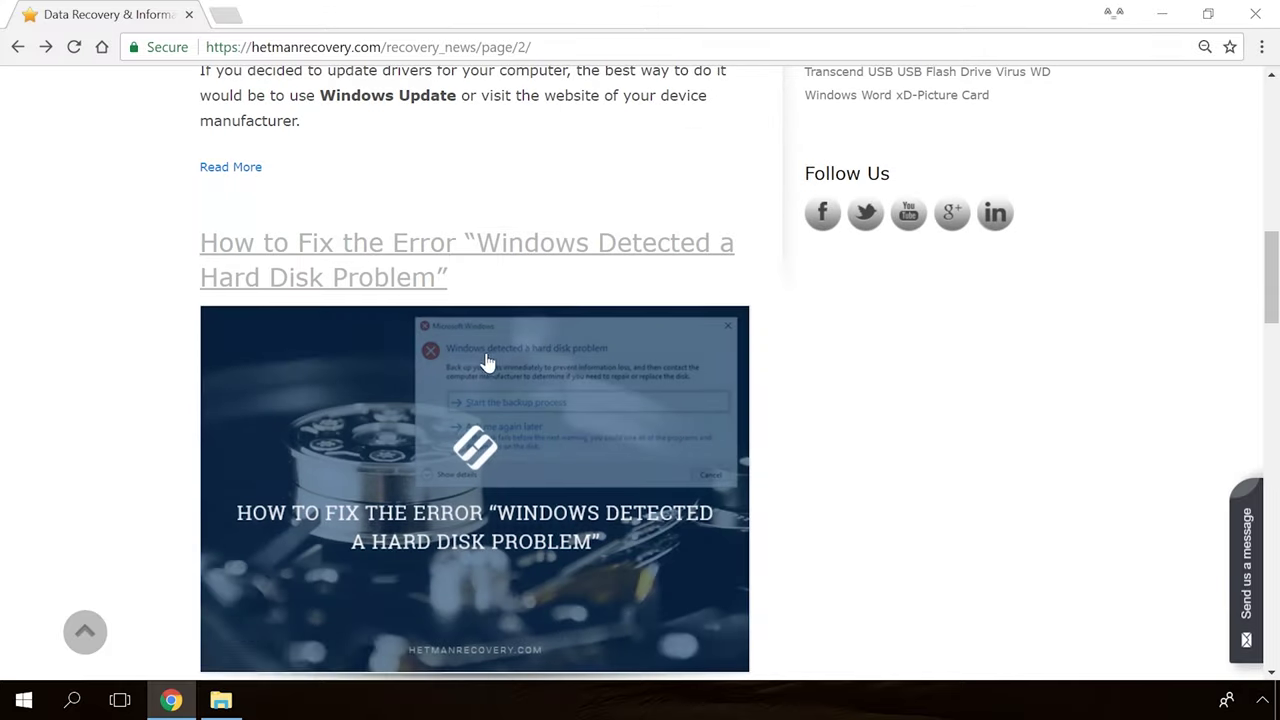
click(489, 360)
- Expand the site's 'Send us a message' form beside the article
scroll(760, 438, down, 15)
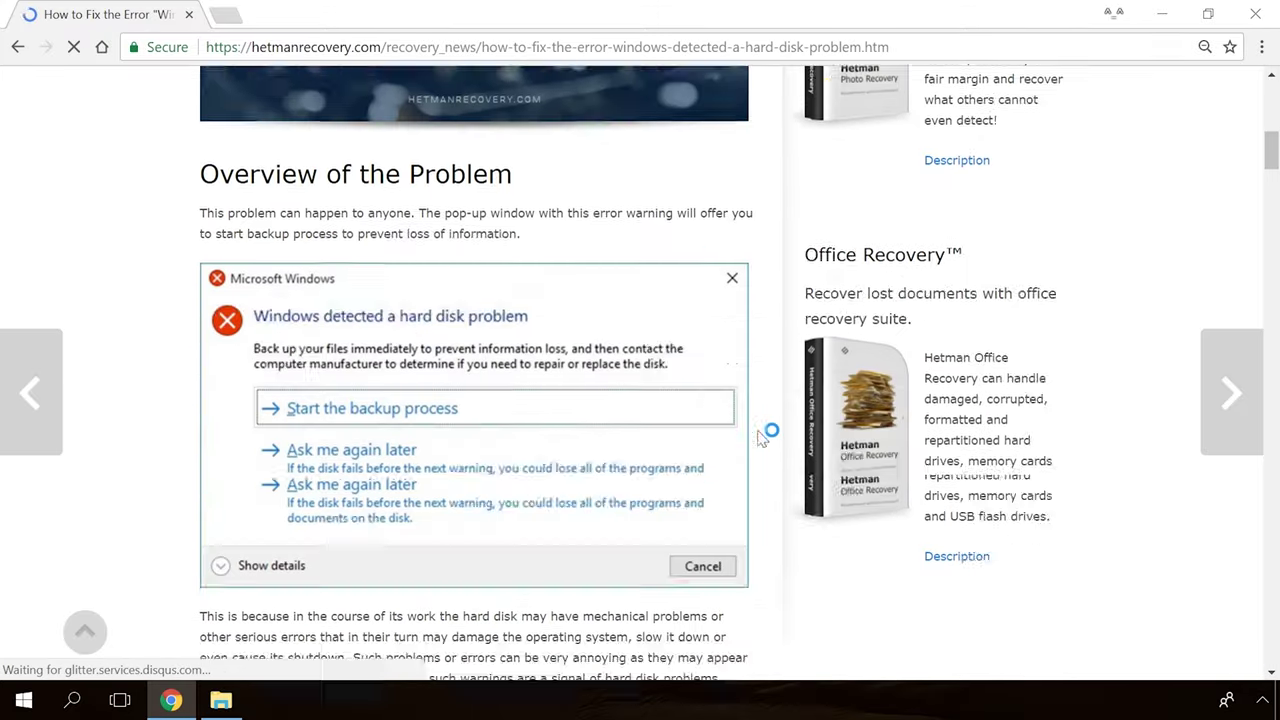
scroll(765, 440, down, 12)
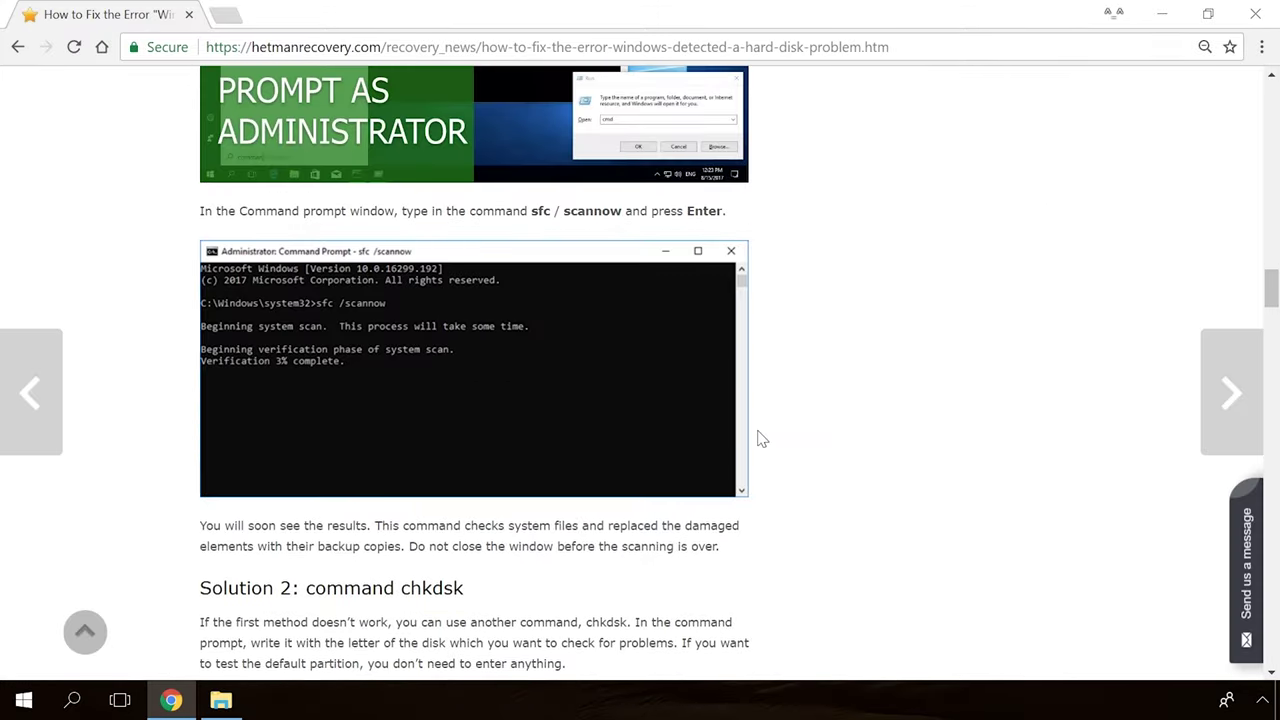
click(1253, 538)
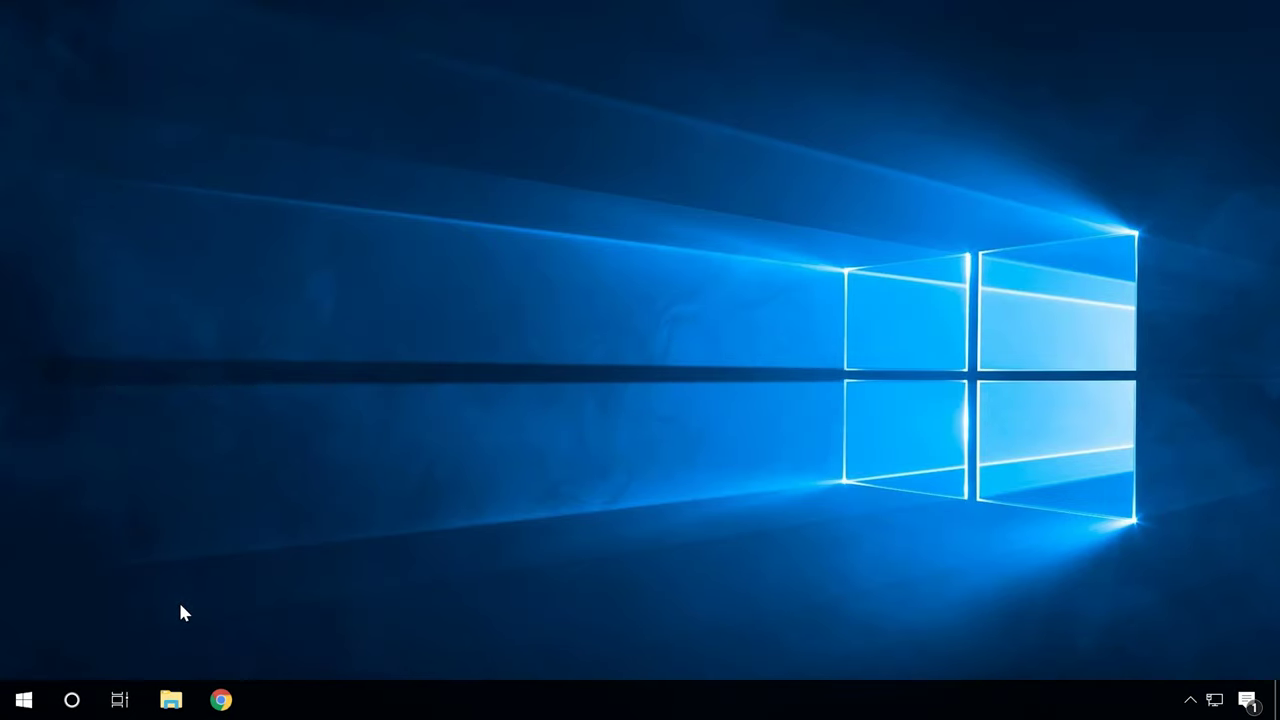
- Uninstall Cooking Fever through its small camera tile in the Start menu's Play group
click(24, 702)
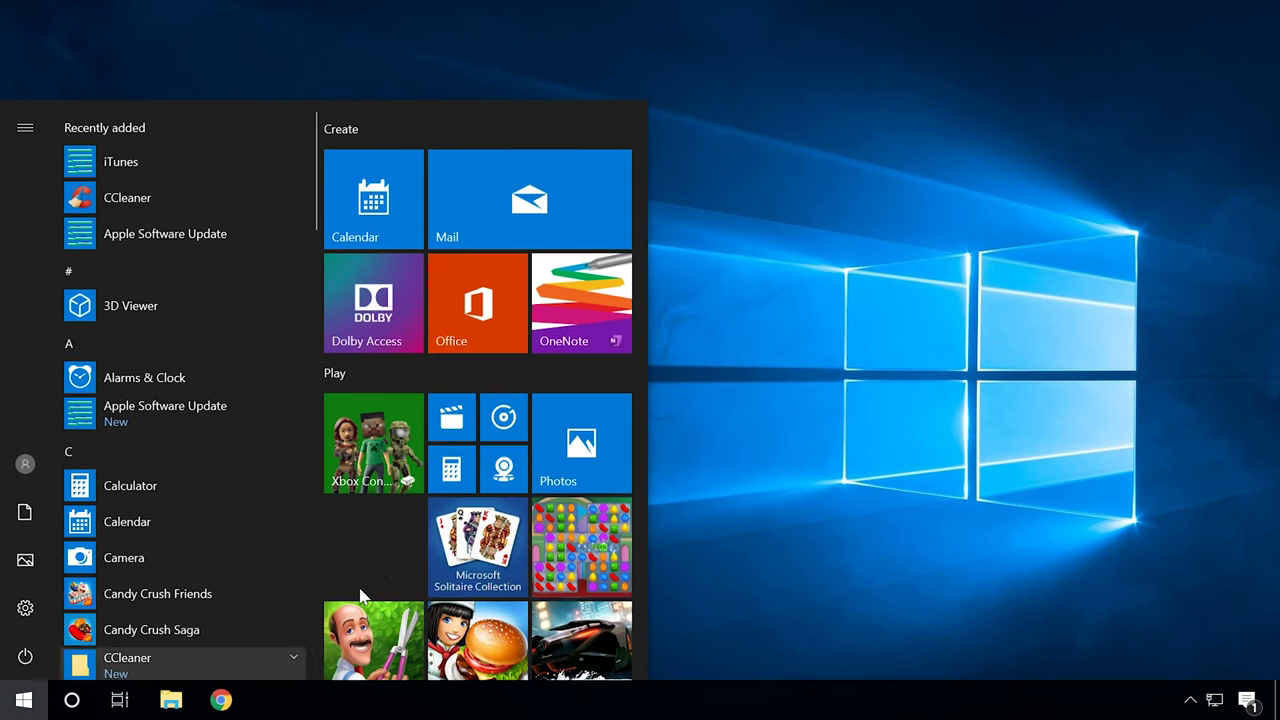
scroll(390, 560, down, 2)
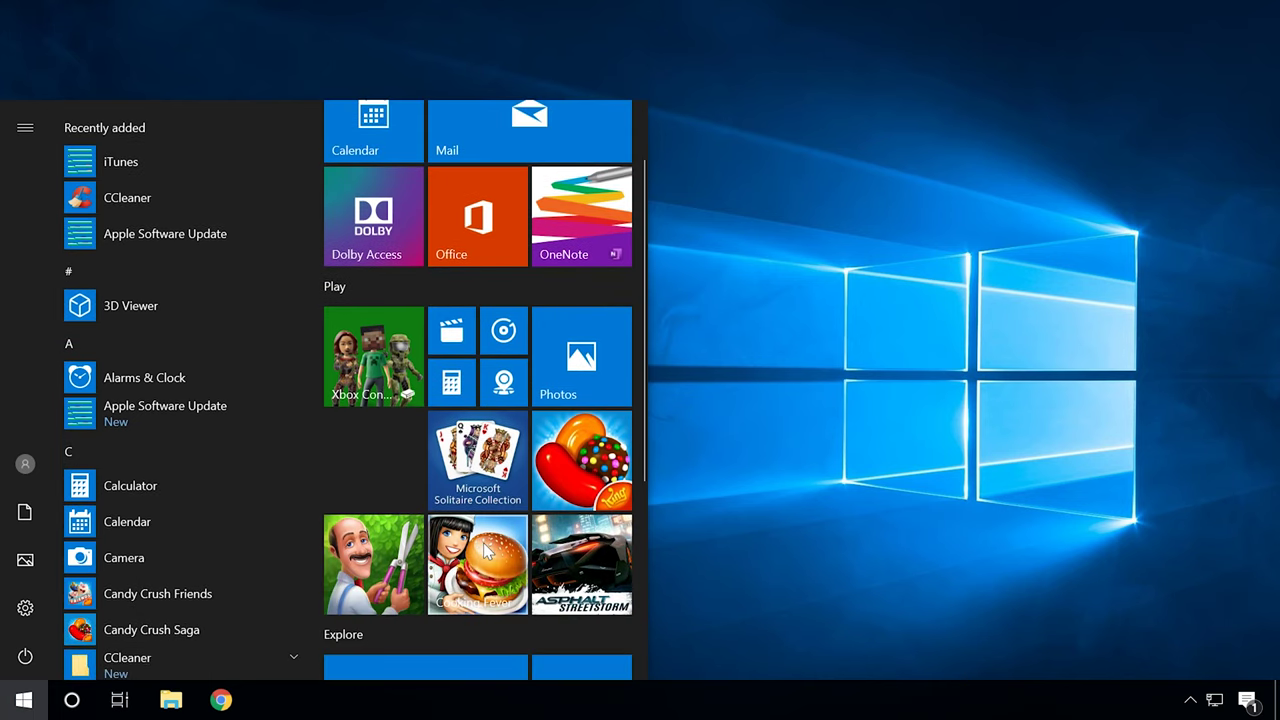
right_click(486, 384)
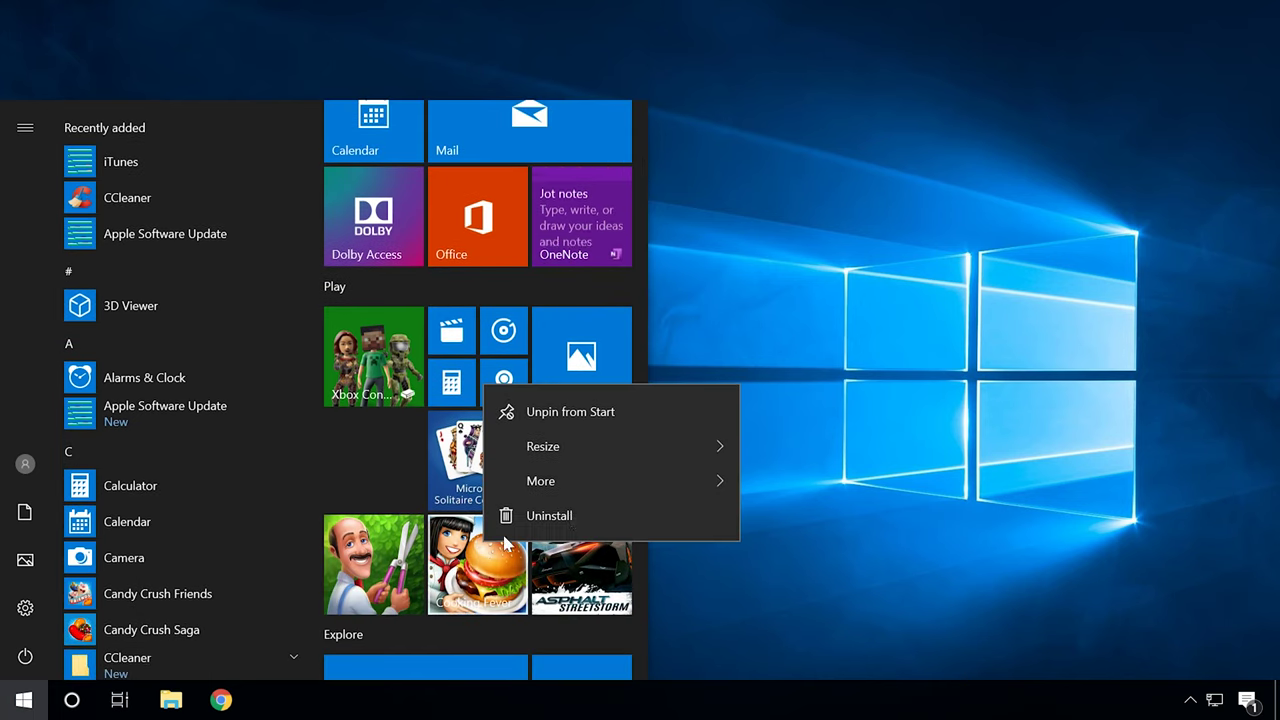
click(572, 517)
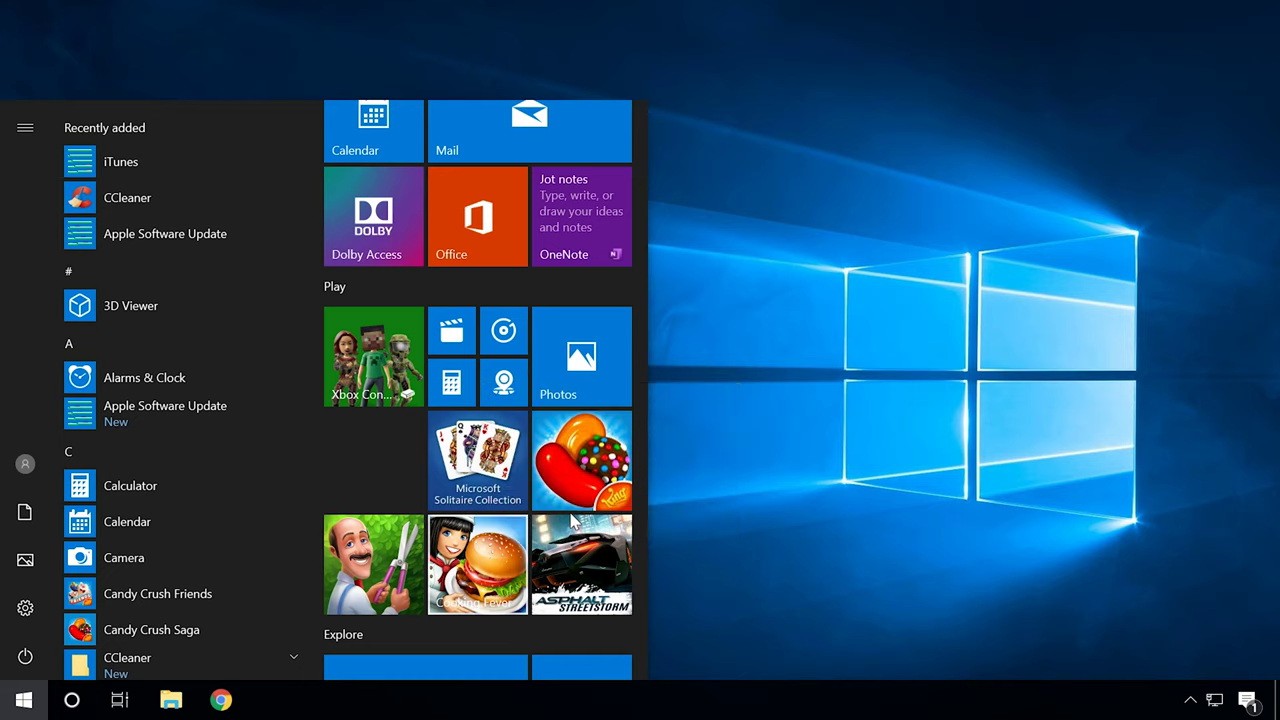
click(556, 484)
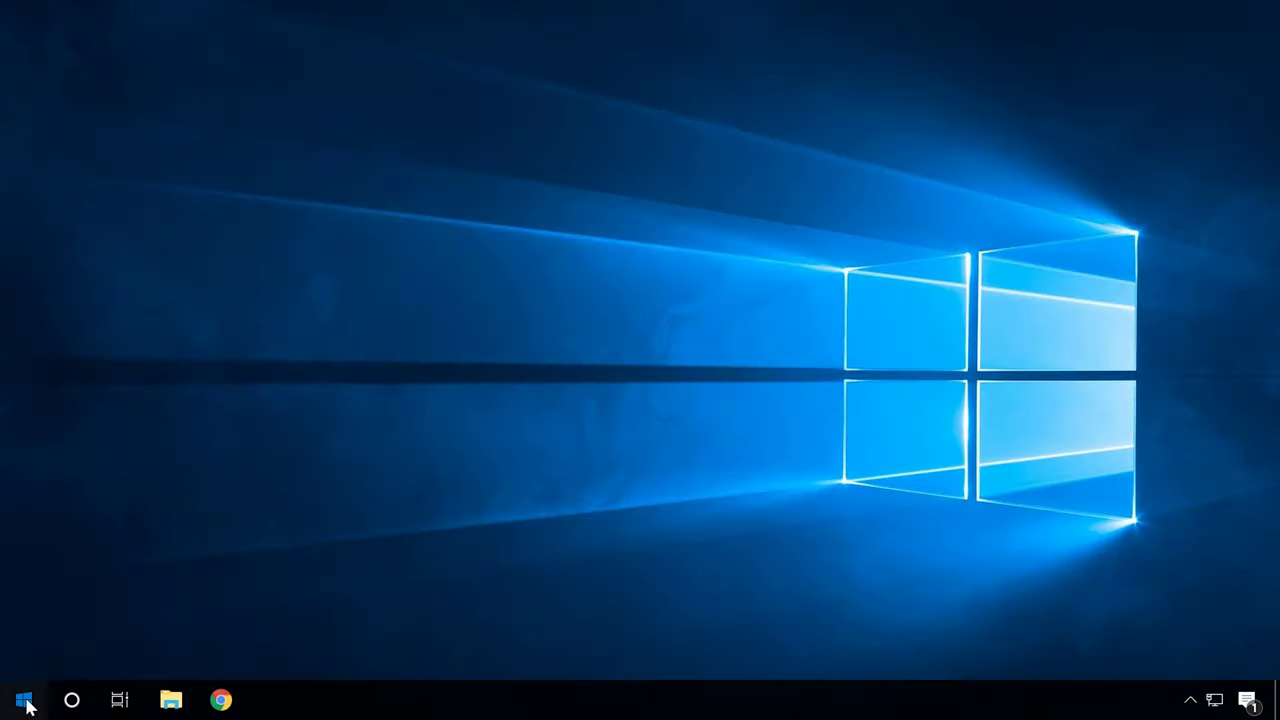
- Go to the Apps page in Windows Settings
click(24, 700)
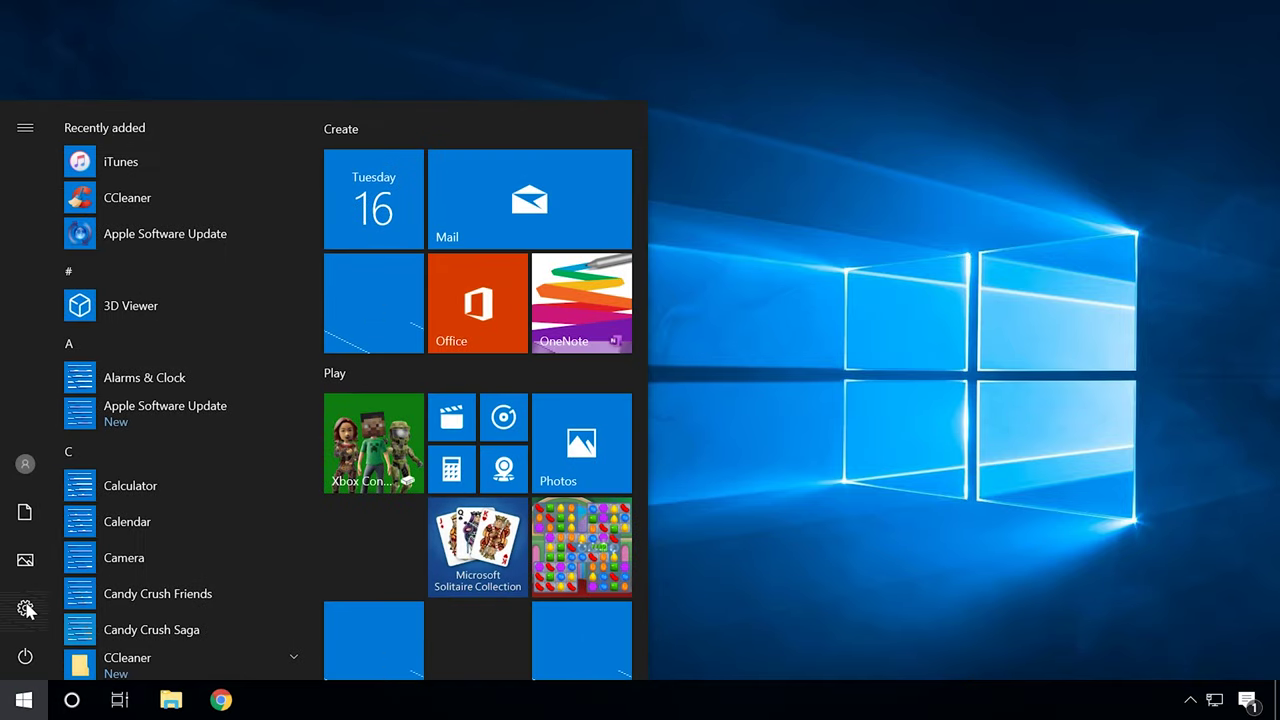
click(26, 610)
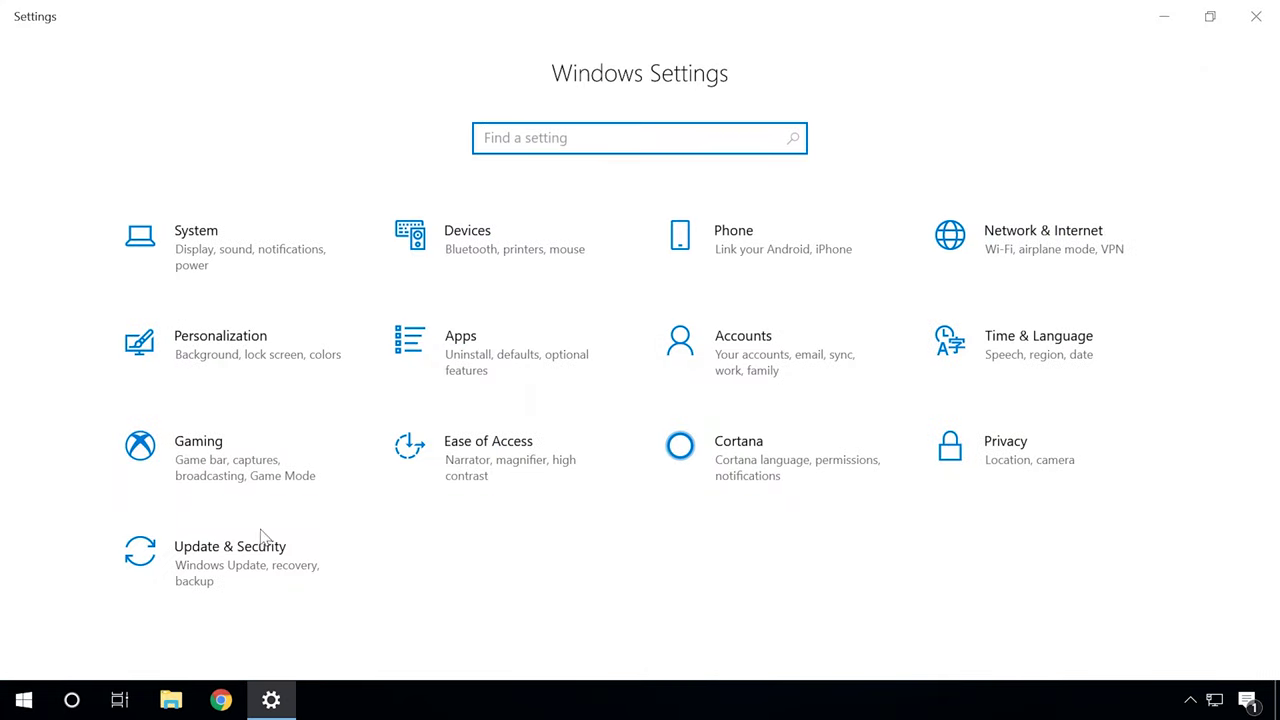
click(486, 345)
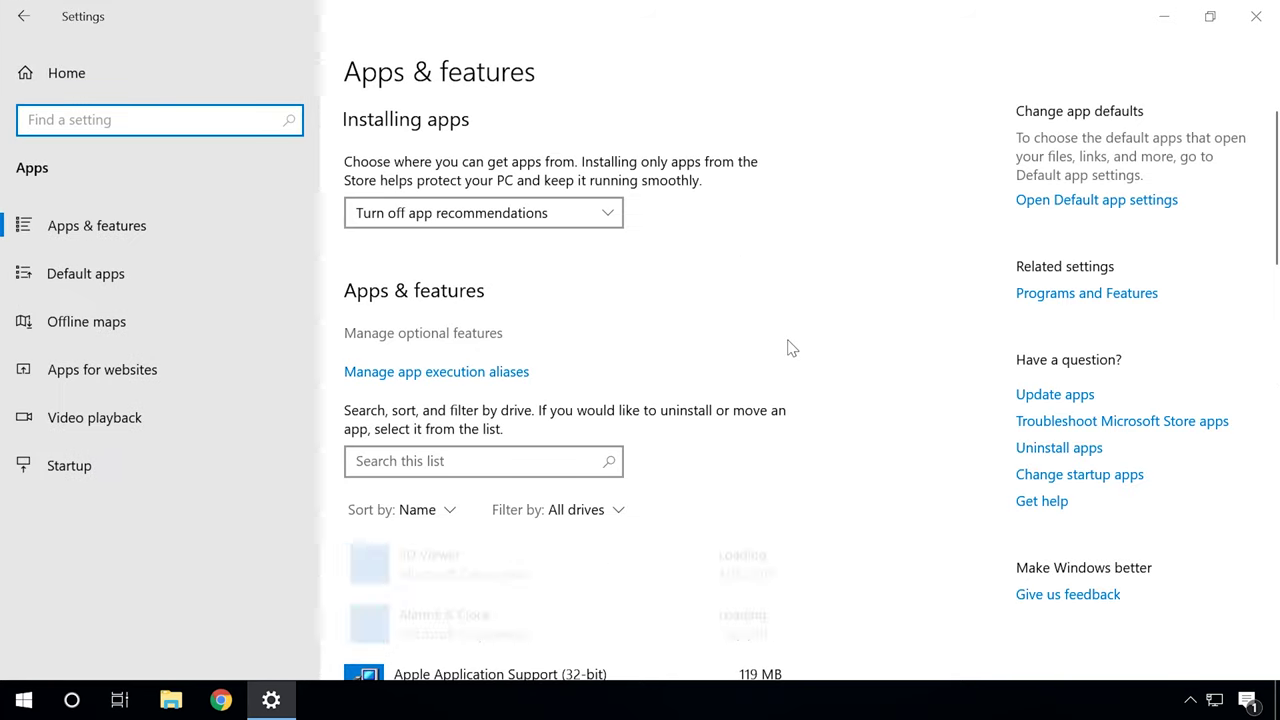
- Check the Uninstall options for Candy Crush Friends, Groove Music and Camera in Apps & features
scroll(785, 347, down, 3)
scroll(787, 347, down, 2)
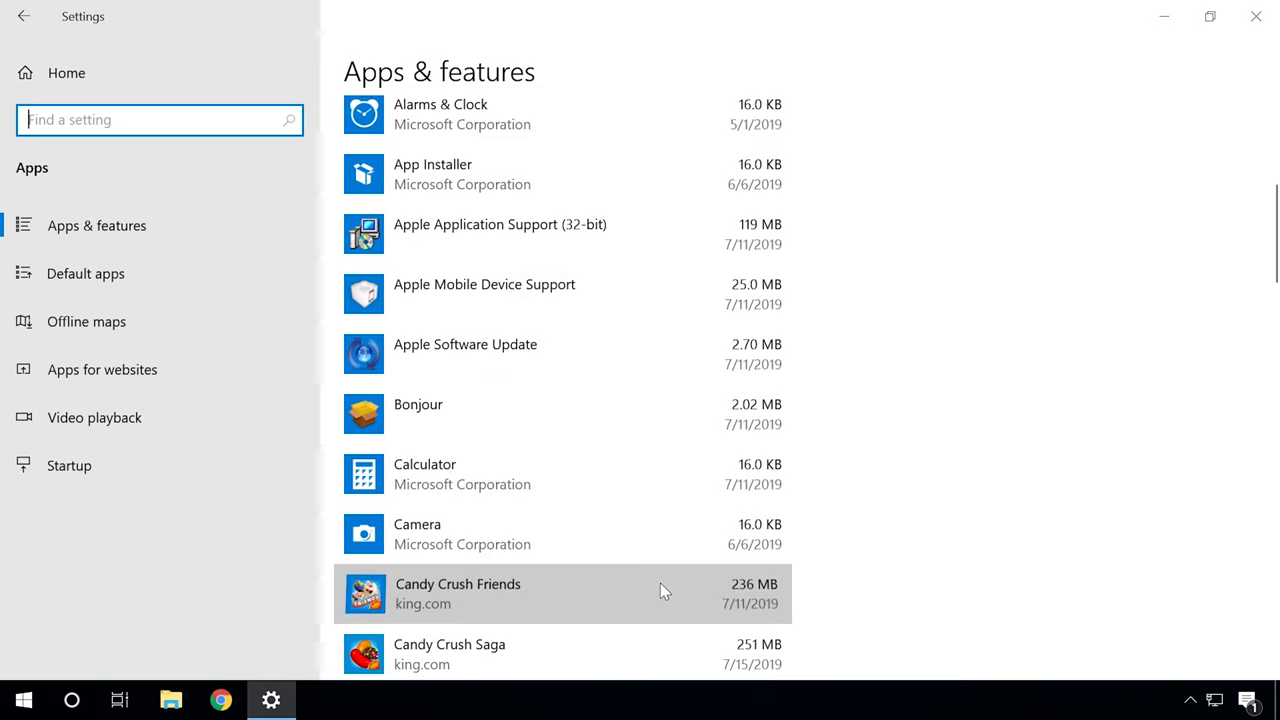
click(660, 591)
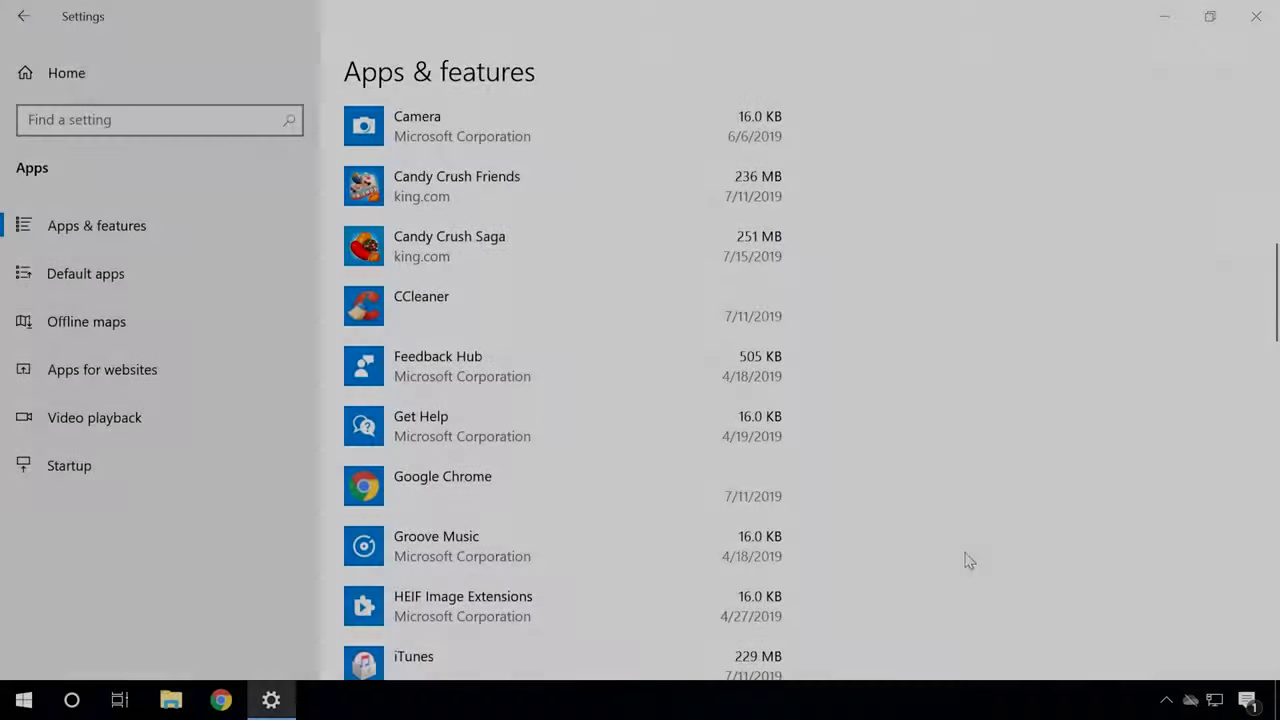
click(590, 537)
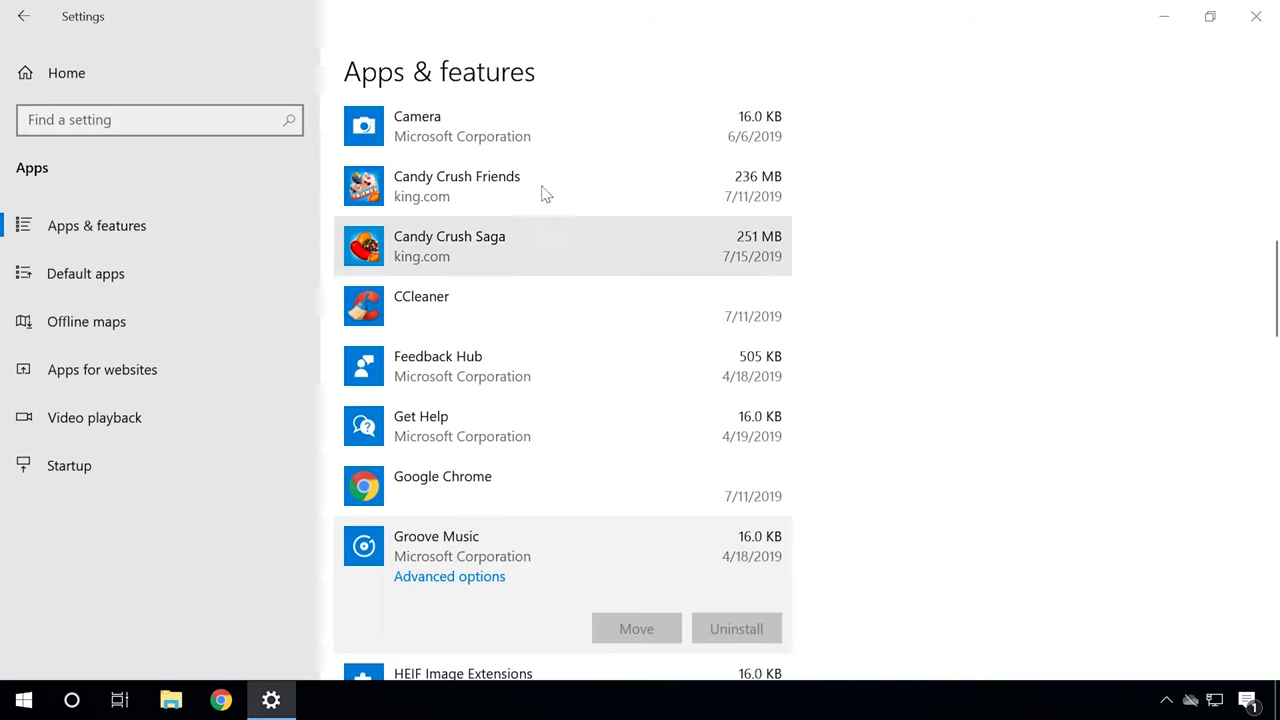
click(540, 138)
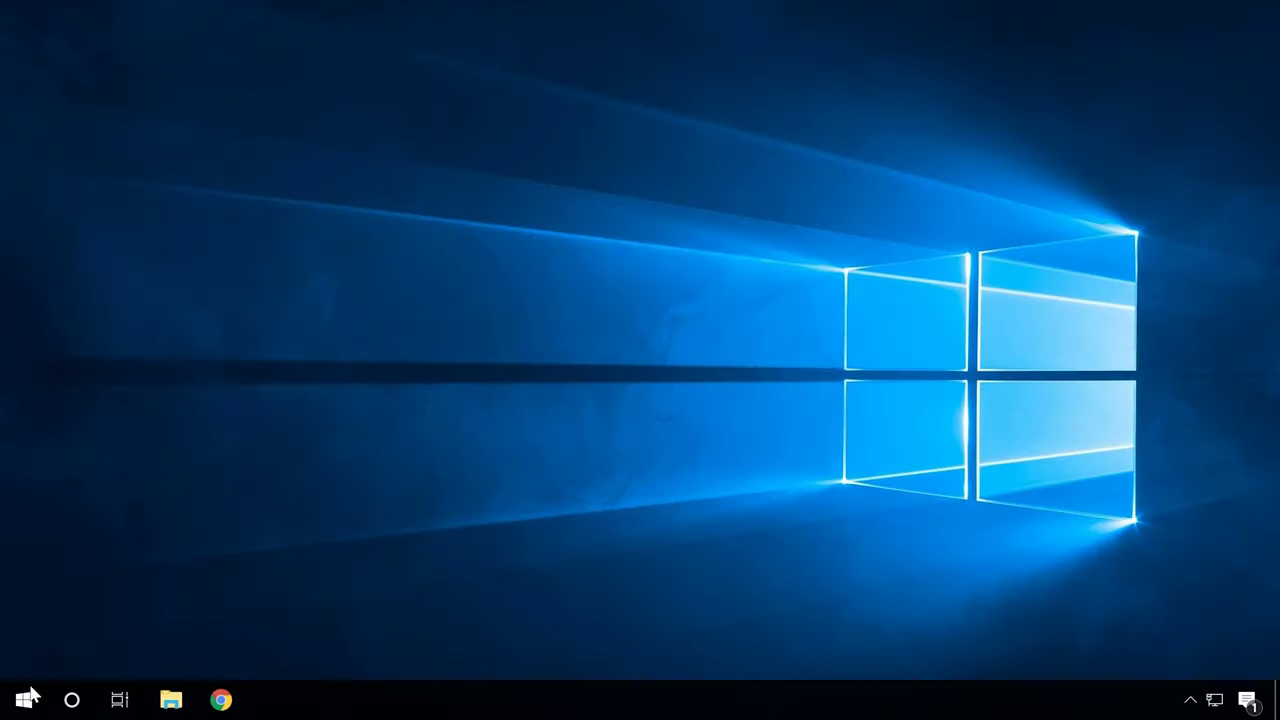
right_click(25, 700)
click(109, 428)
- Run Get-AppxPackage | Select Name, PackageFullName in an admin PowerShell and review the package list
right_click(27, 702)
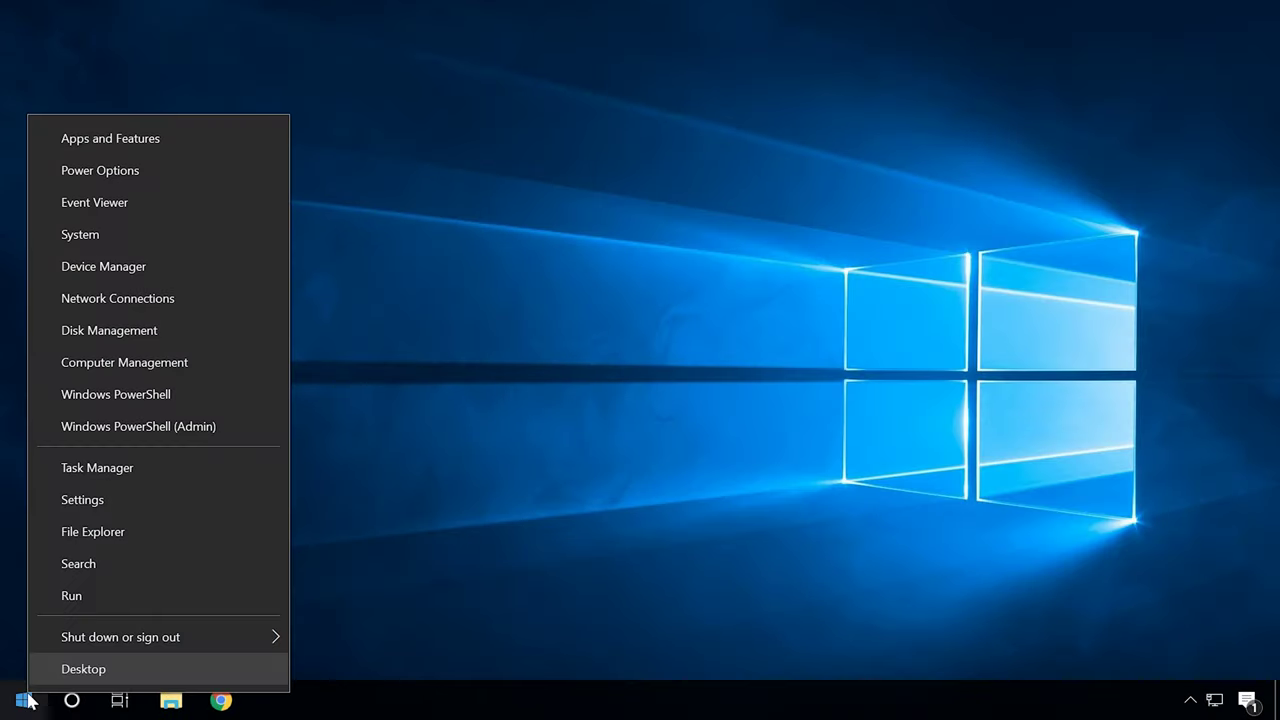
click(110, 430)
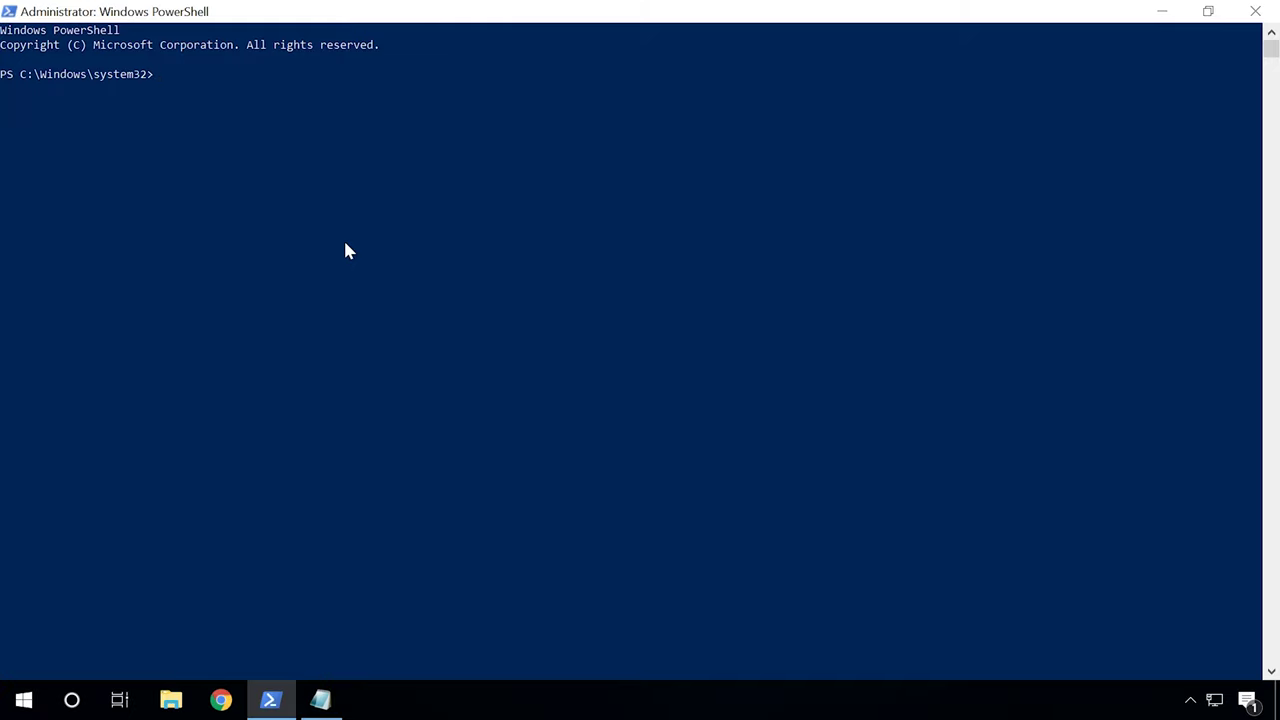
text(Get-AppxPackage | Select Name, PackageFullName)
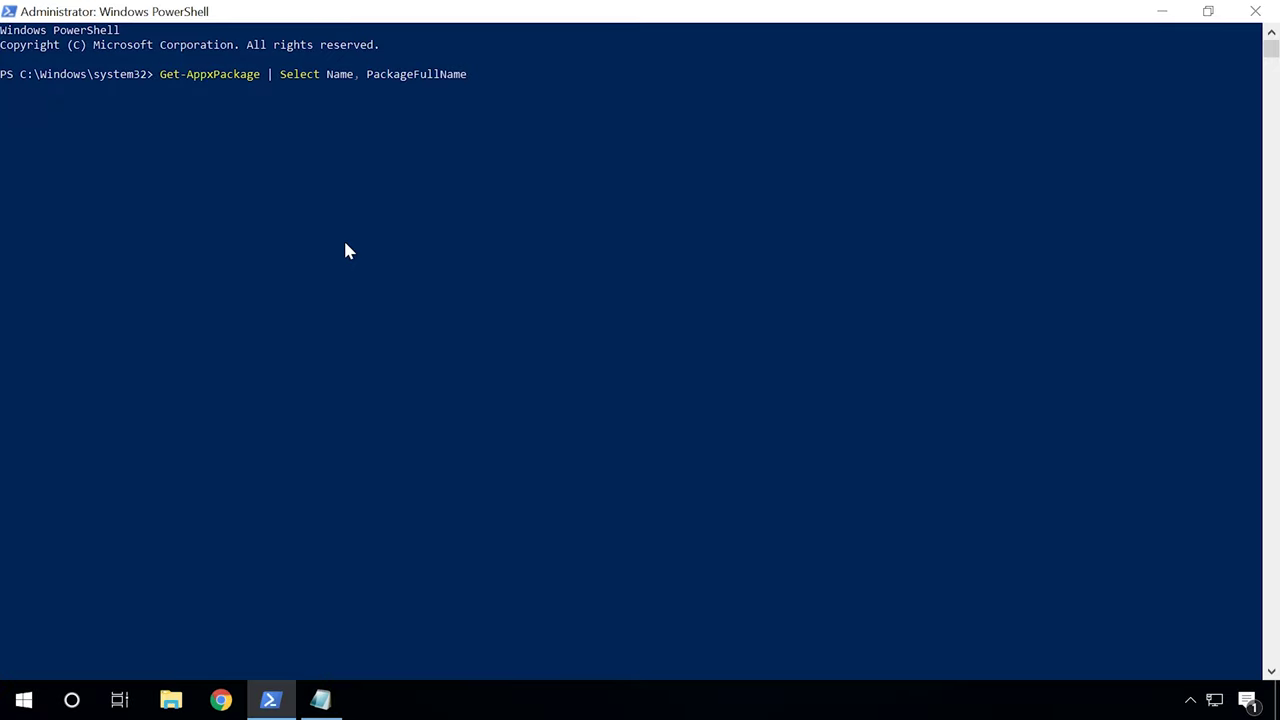
key(Return)
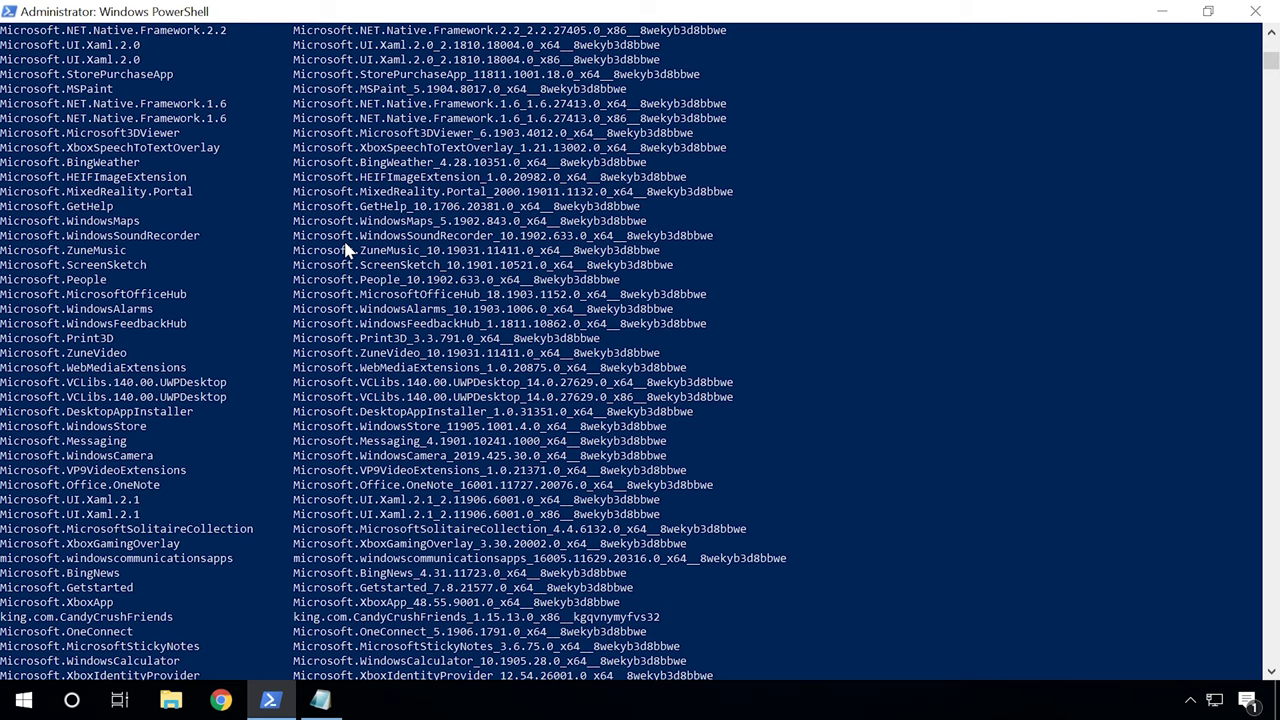
scroll(346, 251, down, 12)
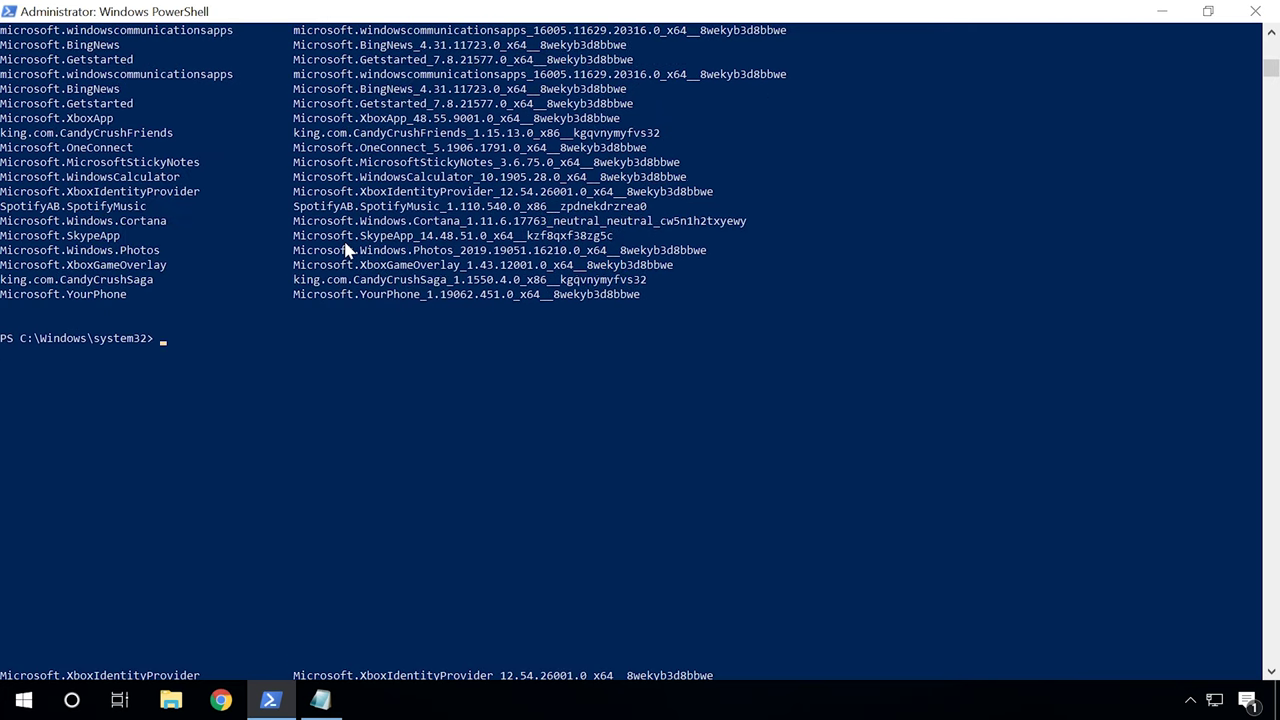
scroll(189, 320, up, 3)
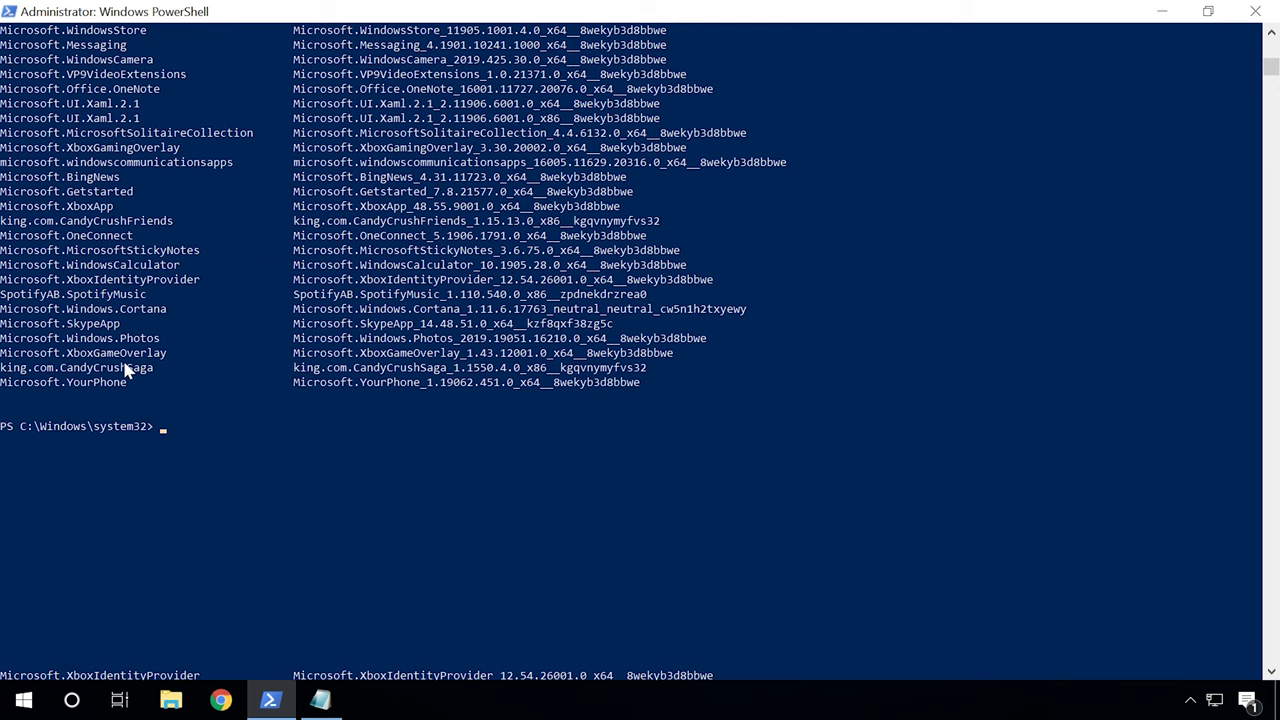
scroll(189, 268, up, 5)
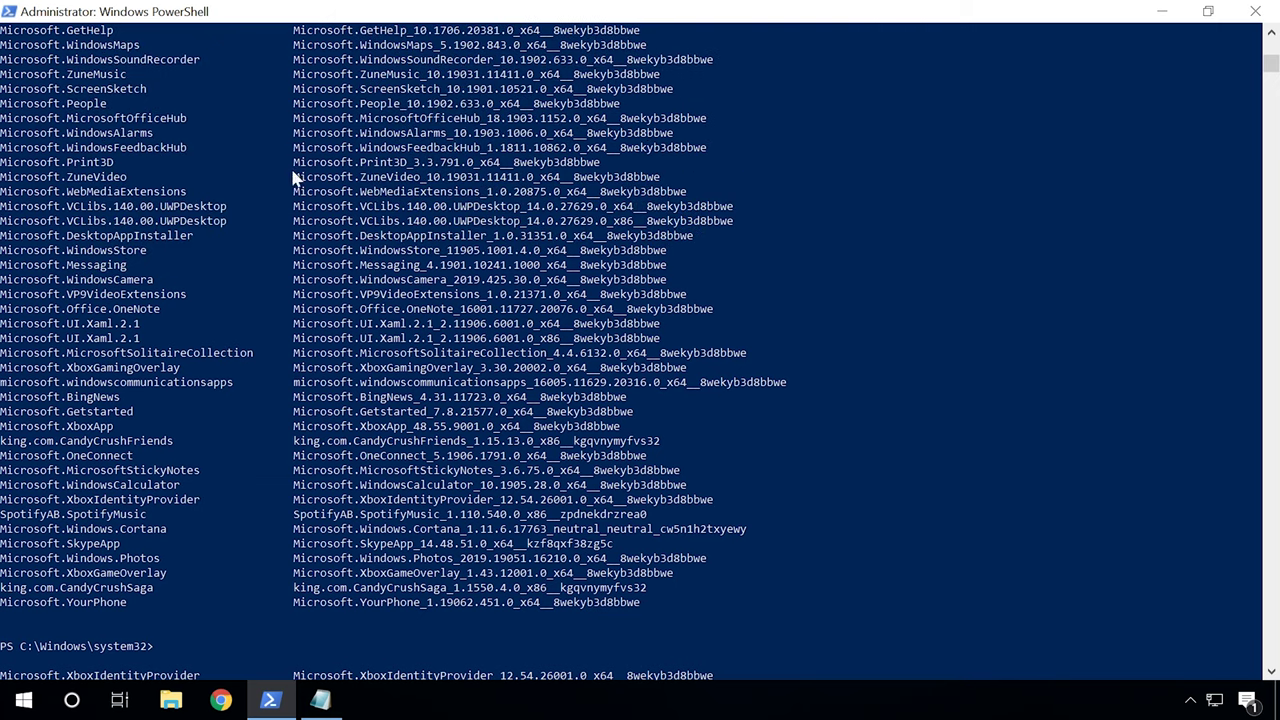
scroll(194, 514, down, 3)
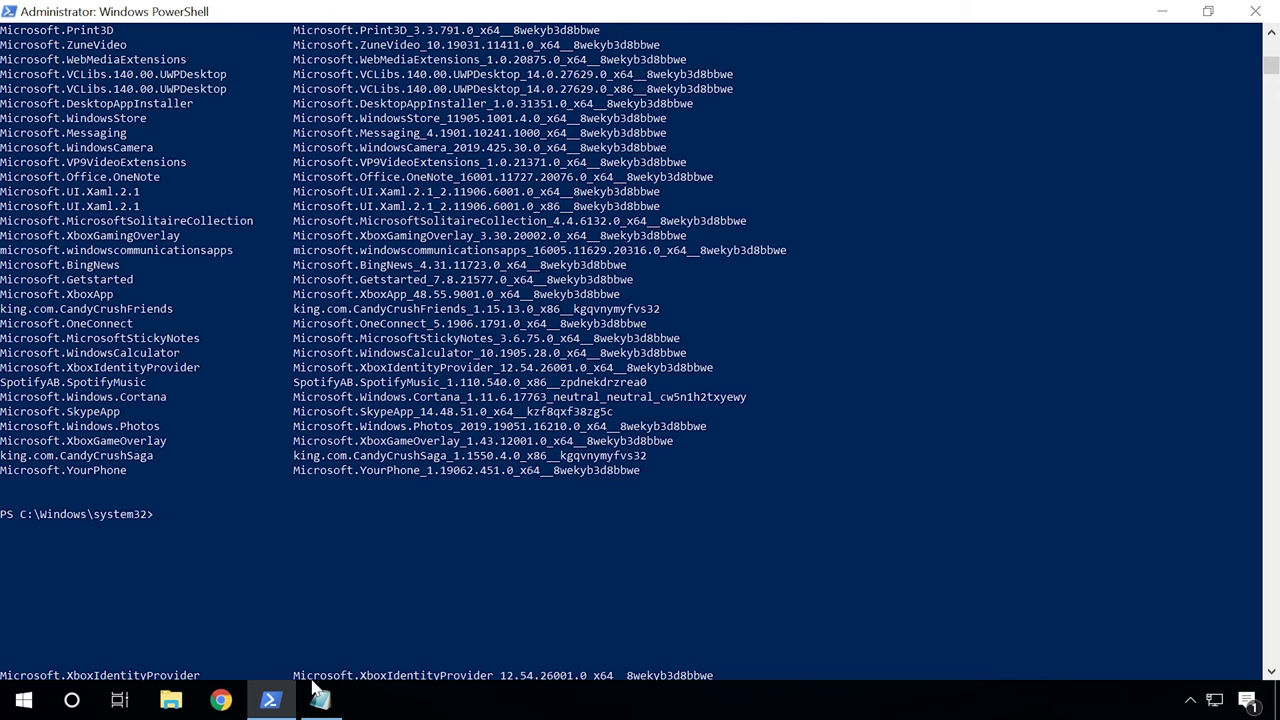
- Run Get-AppxPackage *3d* | Remove-AppxPackage, copied from Notepad, to remove 3D Viewer and Print 3D
click(320, 700)
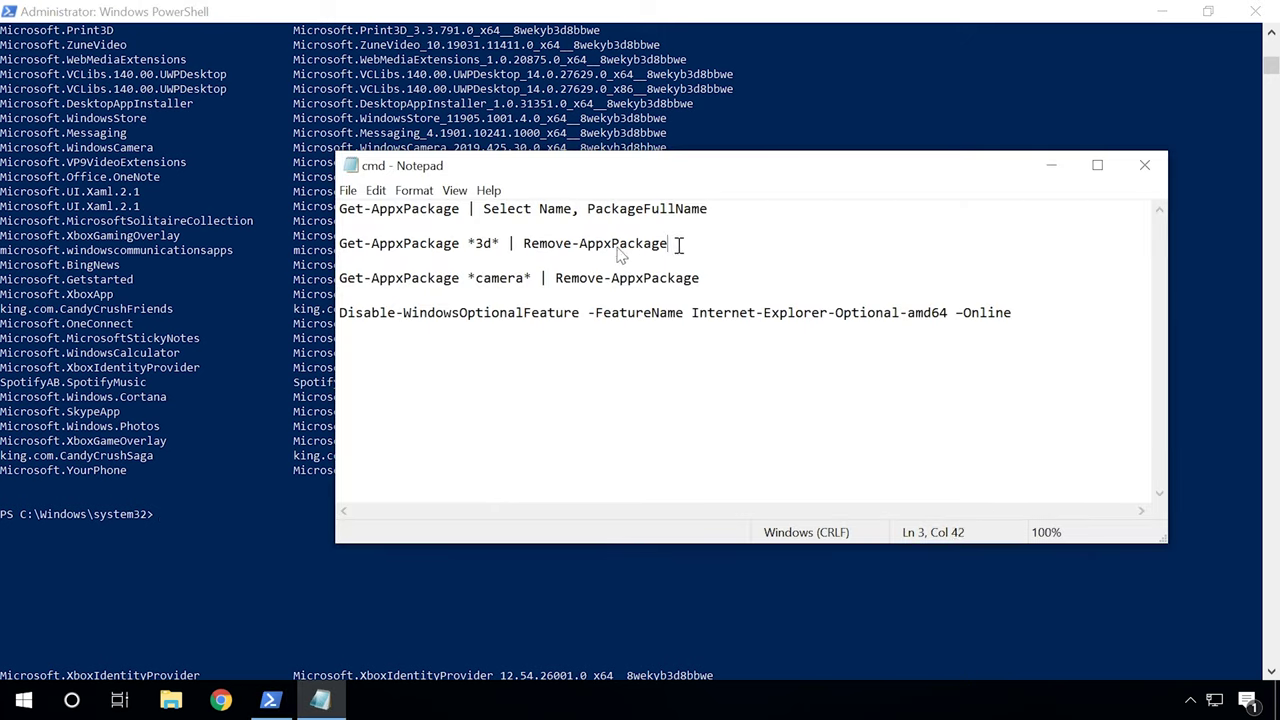
drag(677, 243, 341, 243)
right_click(356, 248)
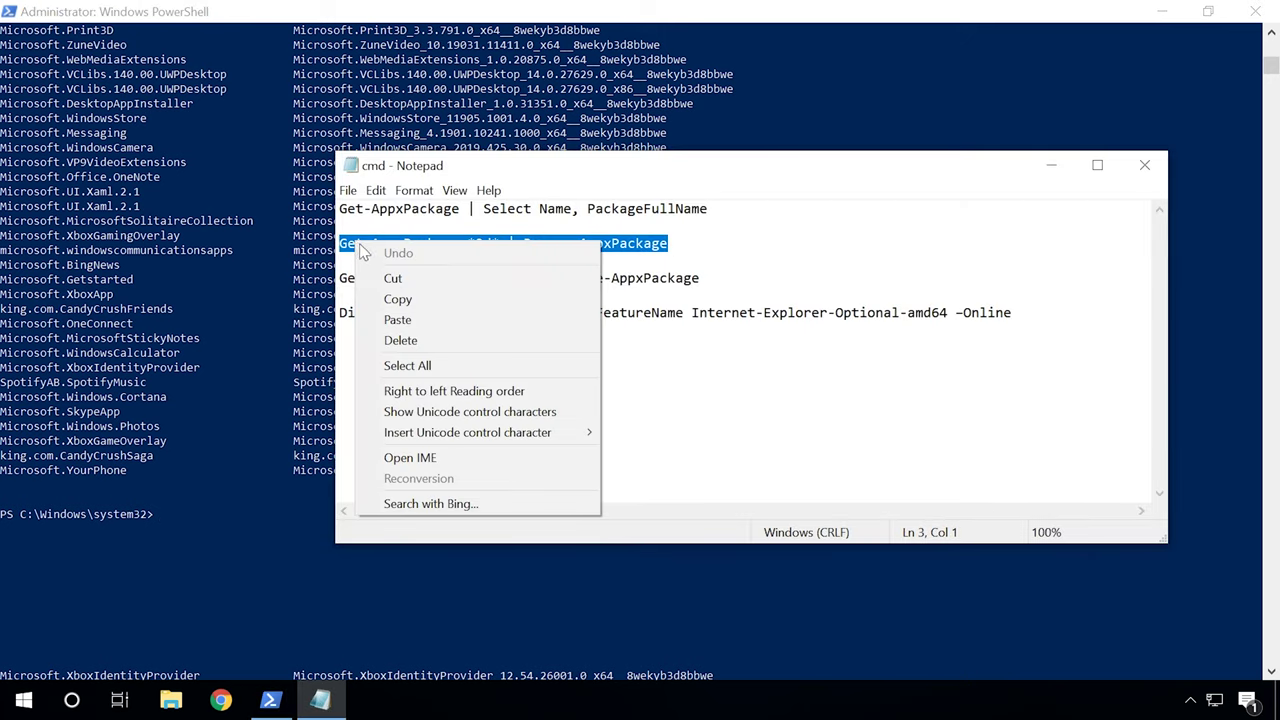
click(396, 296)
click(340, 20)
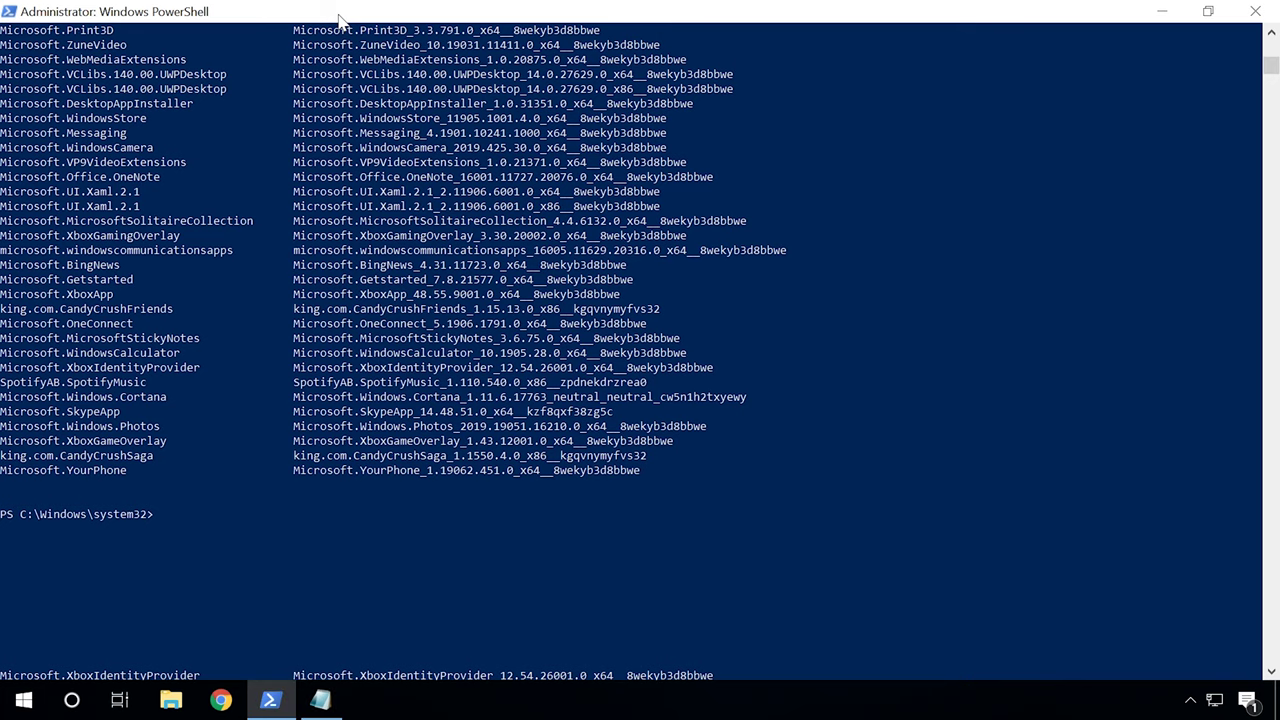
scroll(335, 37, up, 7)
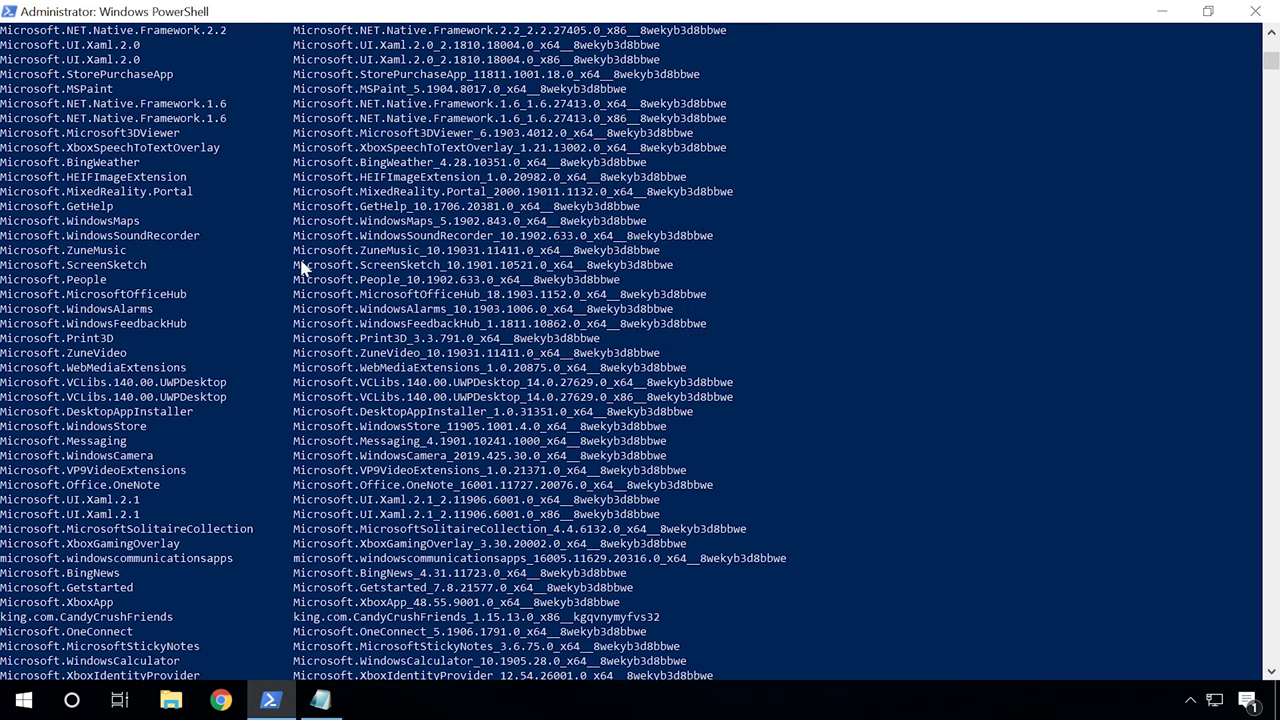
scroll(306, 323, down, 12)
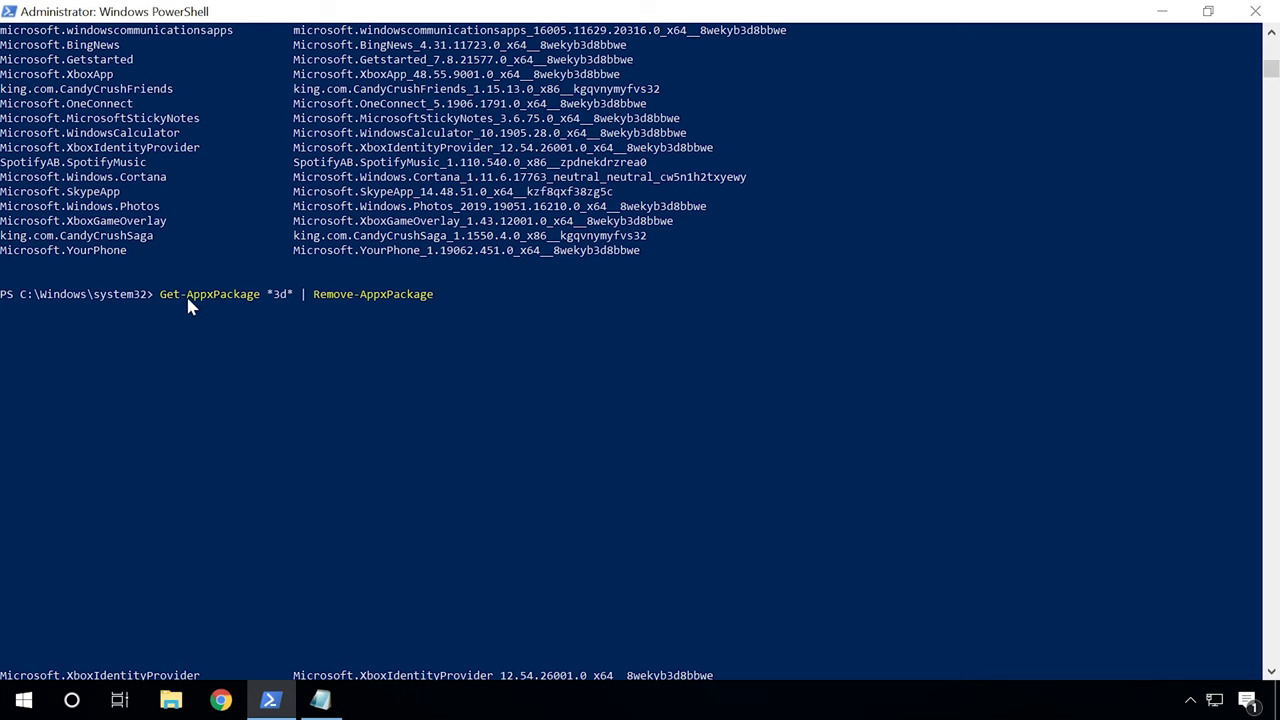
key(Return)
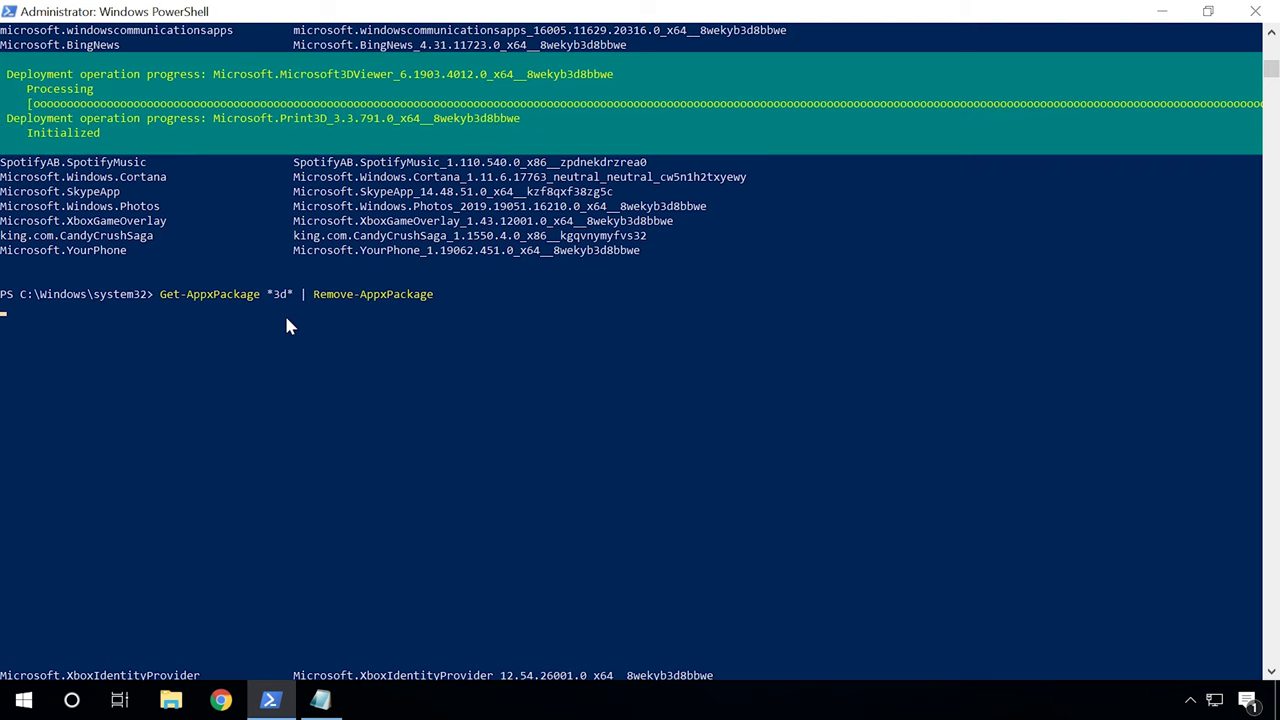
scroll(285, 315, up, 12)
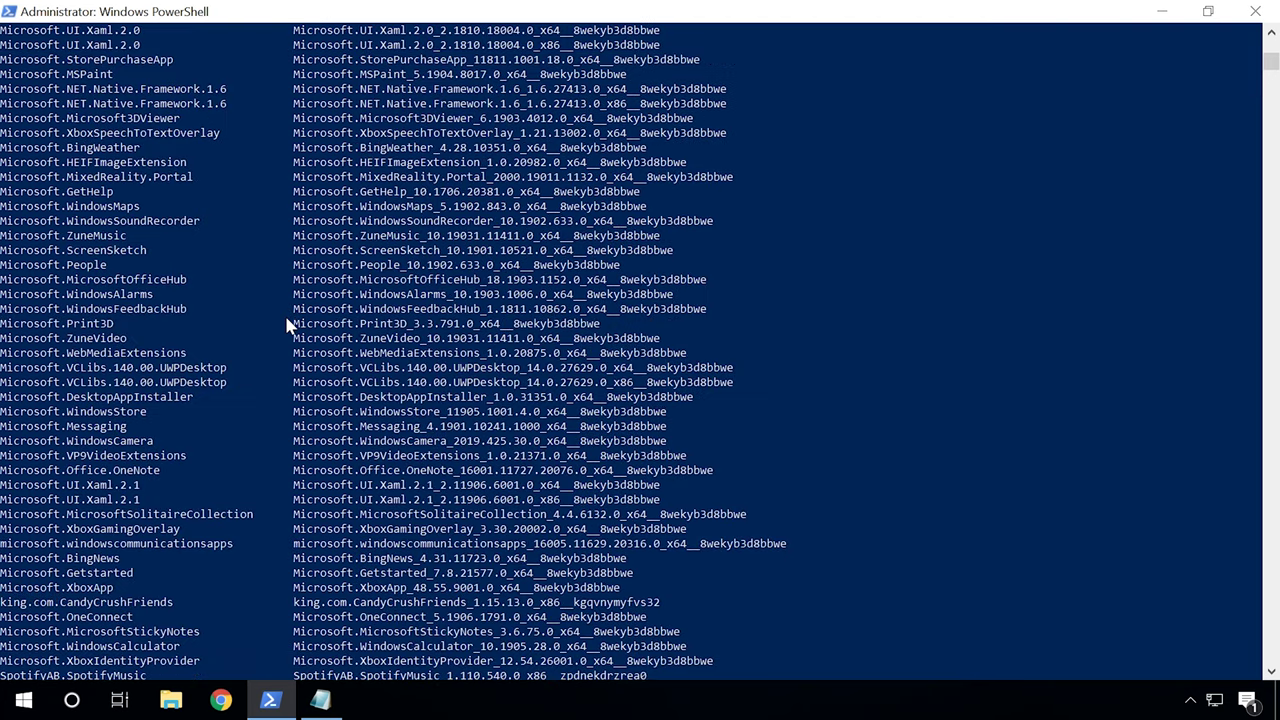
scroll(240, 316, down, 10)
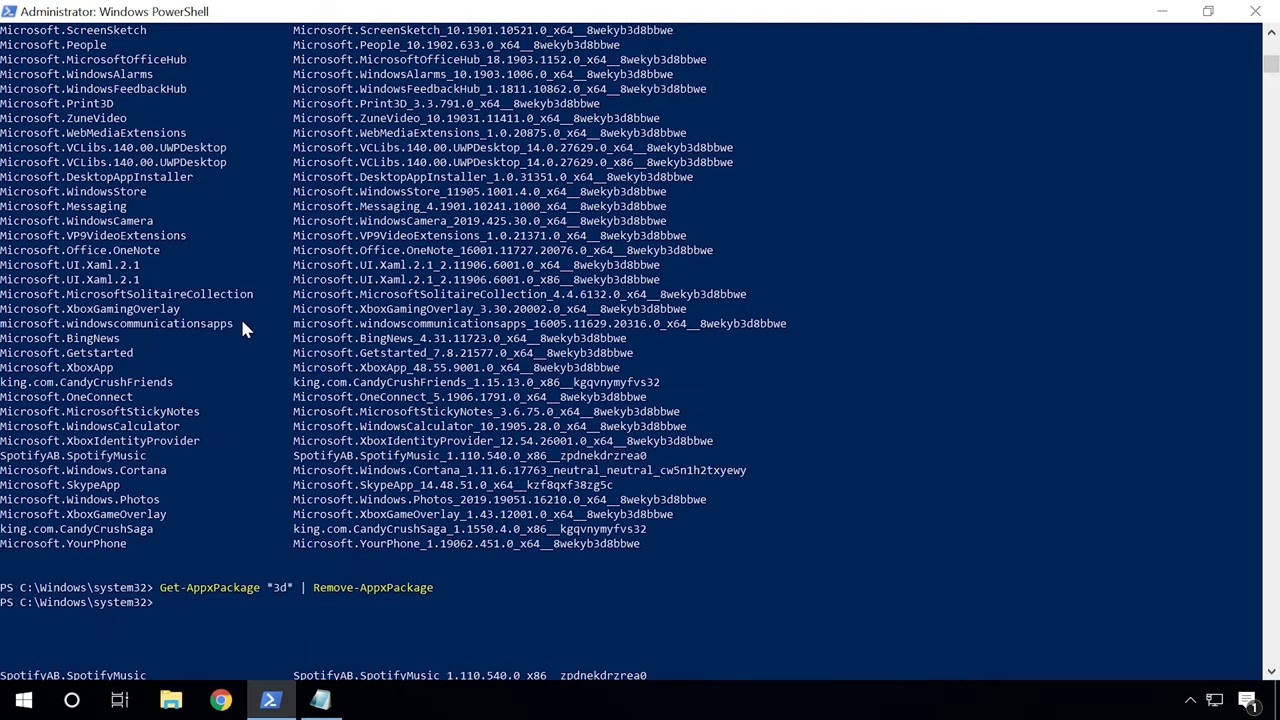
- Run Get-AppxPackage *camera* | Remove-AppxPackage from Notepad to remove Windows Camera
click(320, 700)
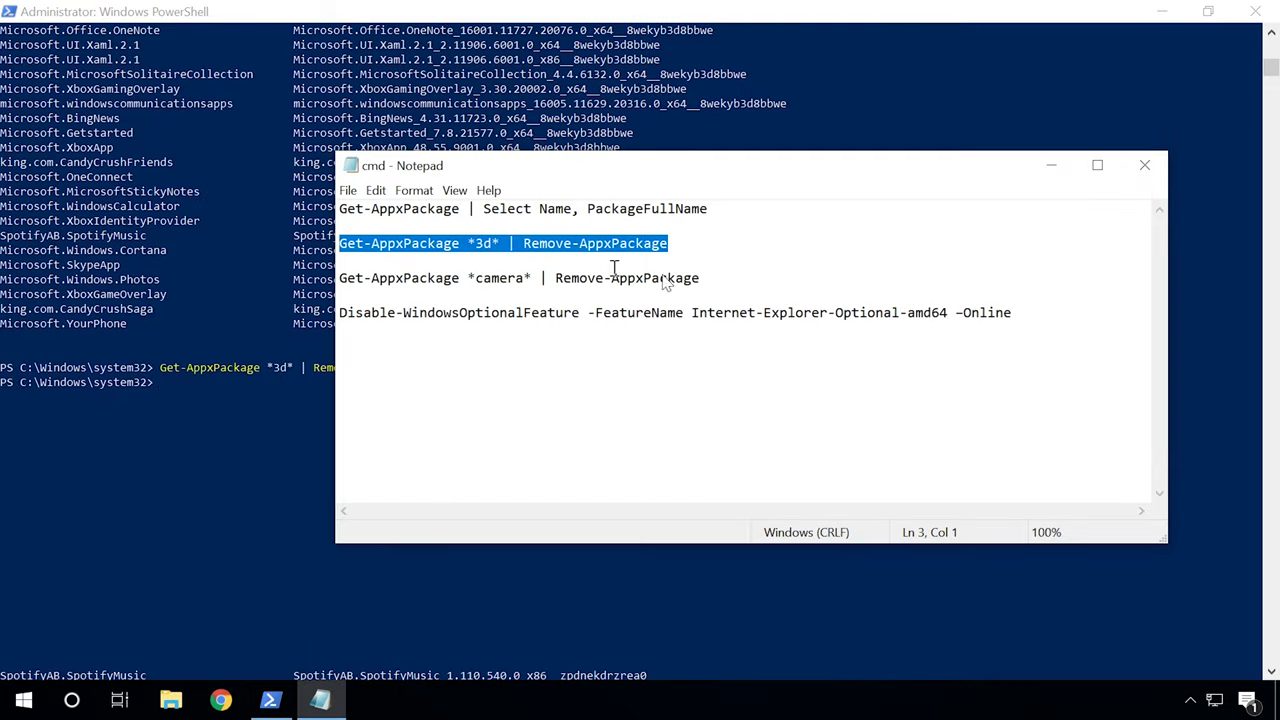
drag(704, 278, 354, 279)
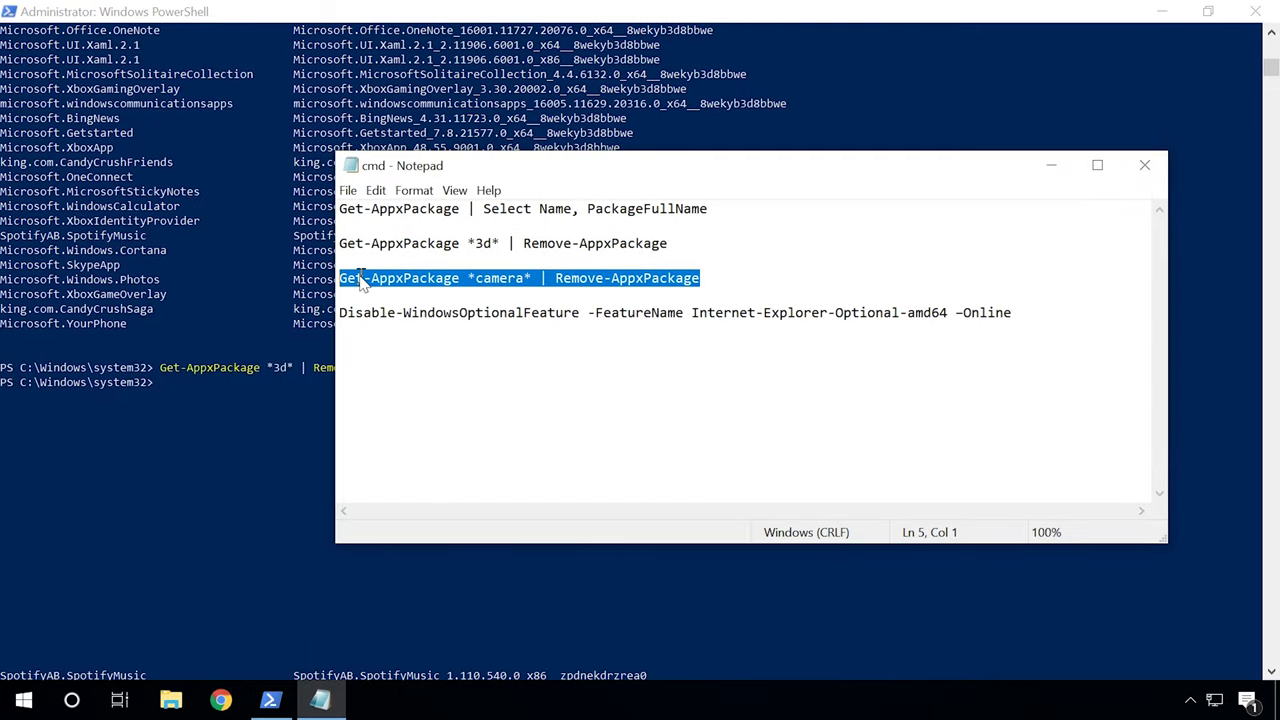
right_click(362, 281)
click(392, 333)
click(204, 395)
scroll(204, 395, up, 10)
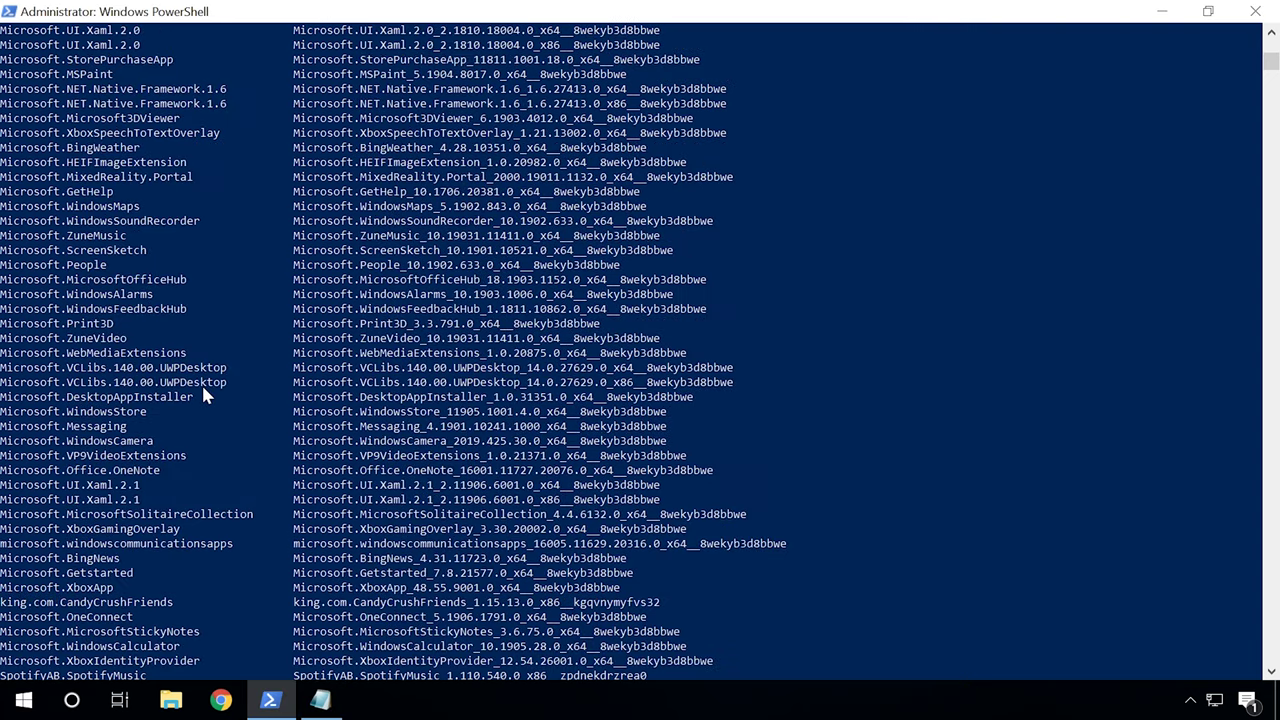
right_click(202, 385)
scroll(202, 385, down, 5)
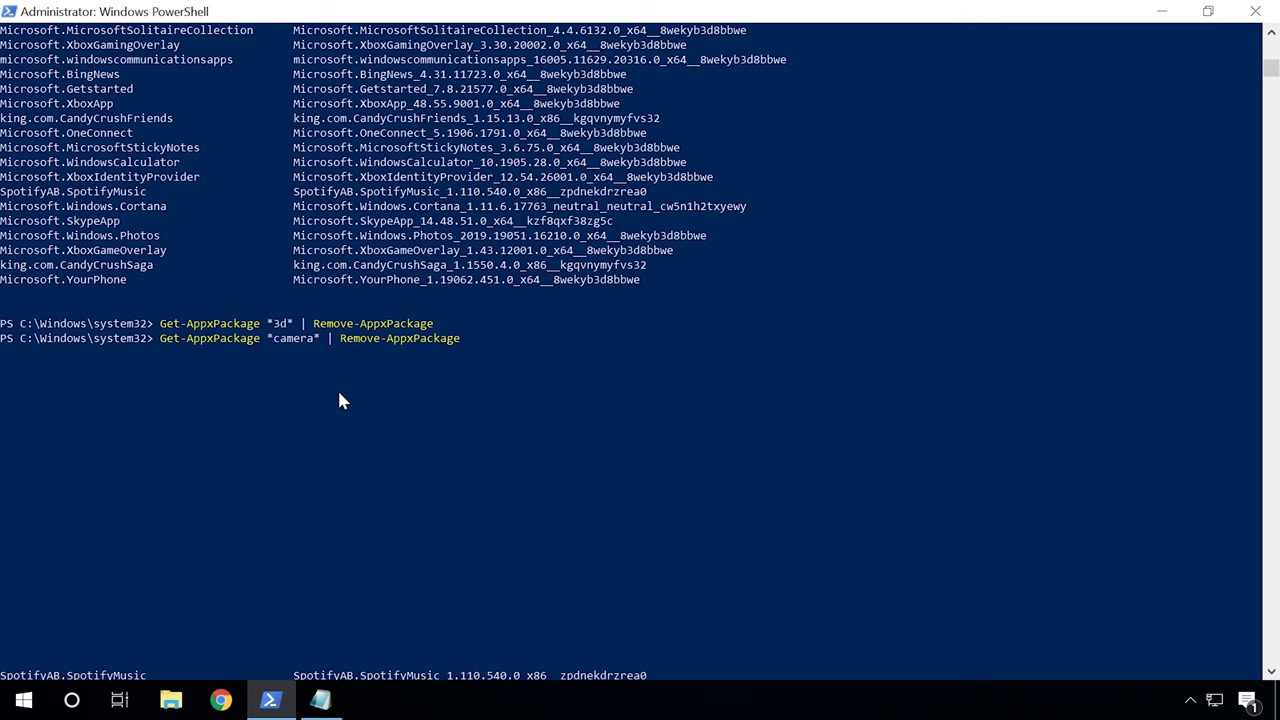
key(Return)
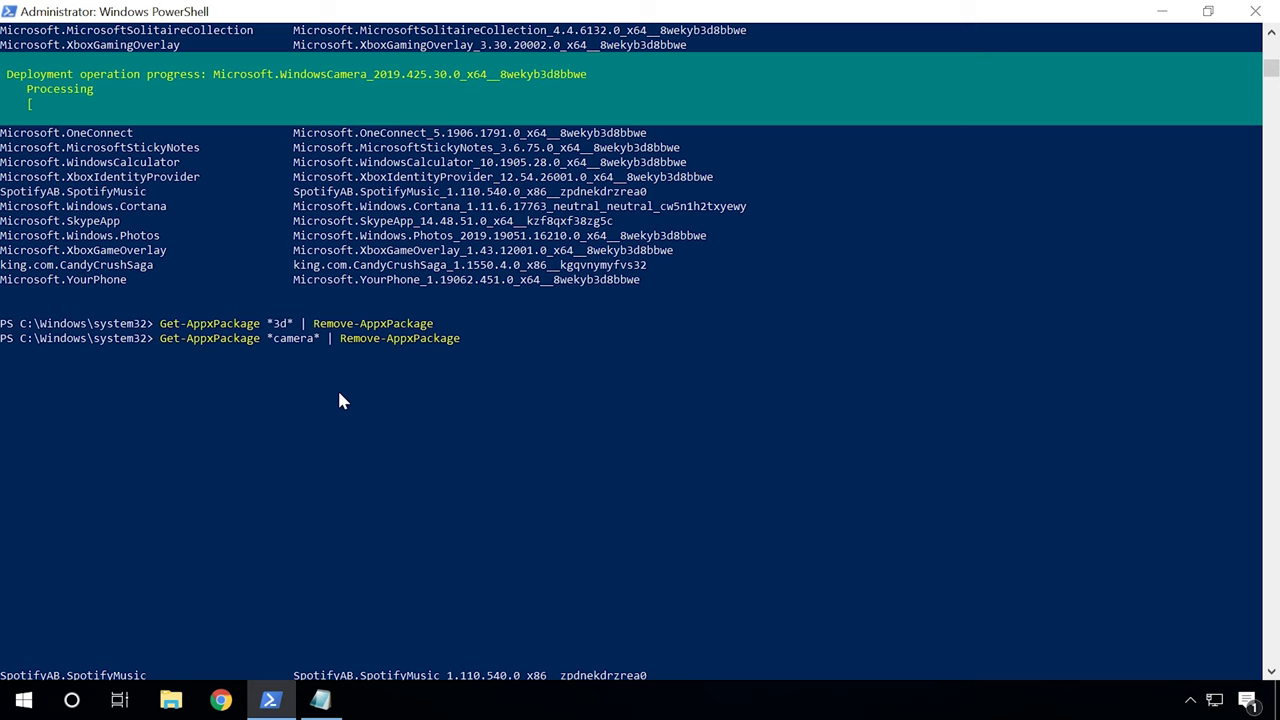
scroll(340, 400, up, 10)
scroll(340, 400, down, 12)
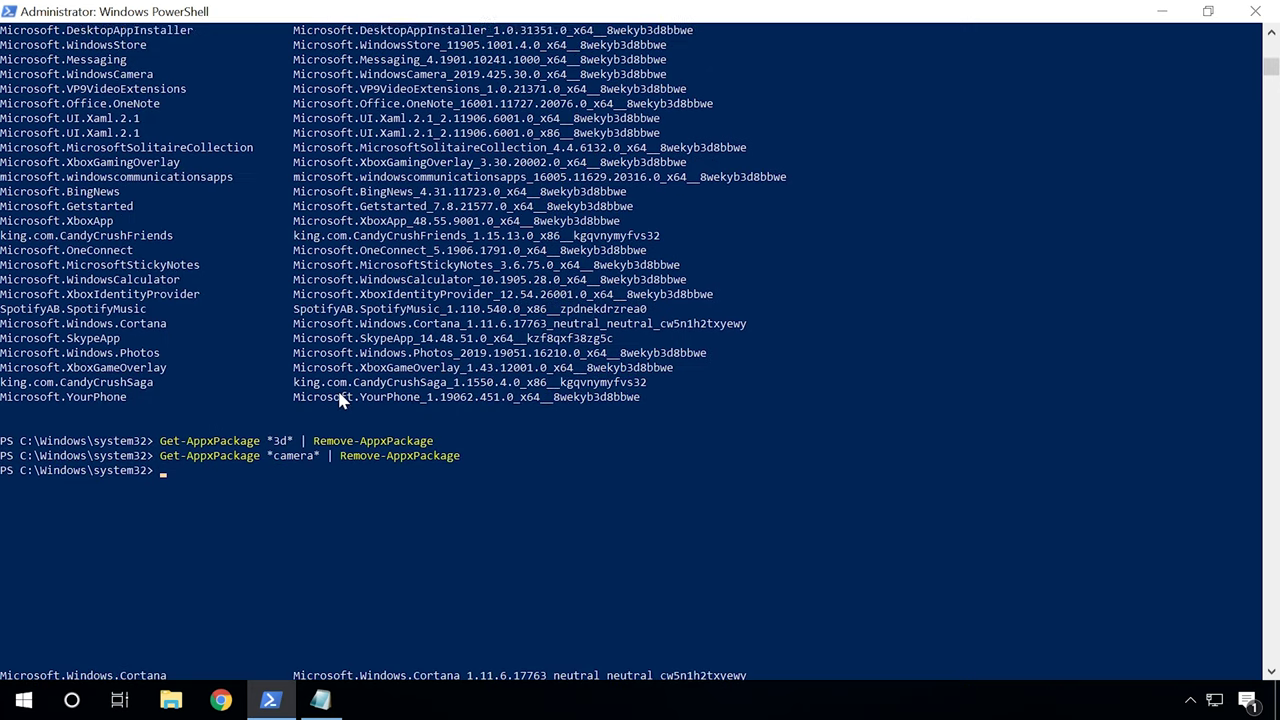
click(322, 701)
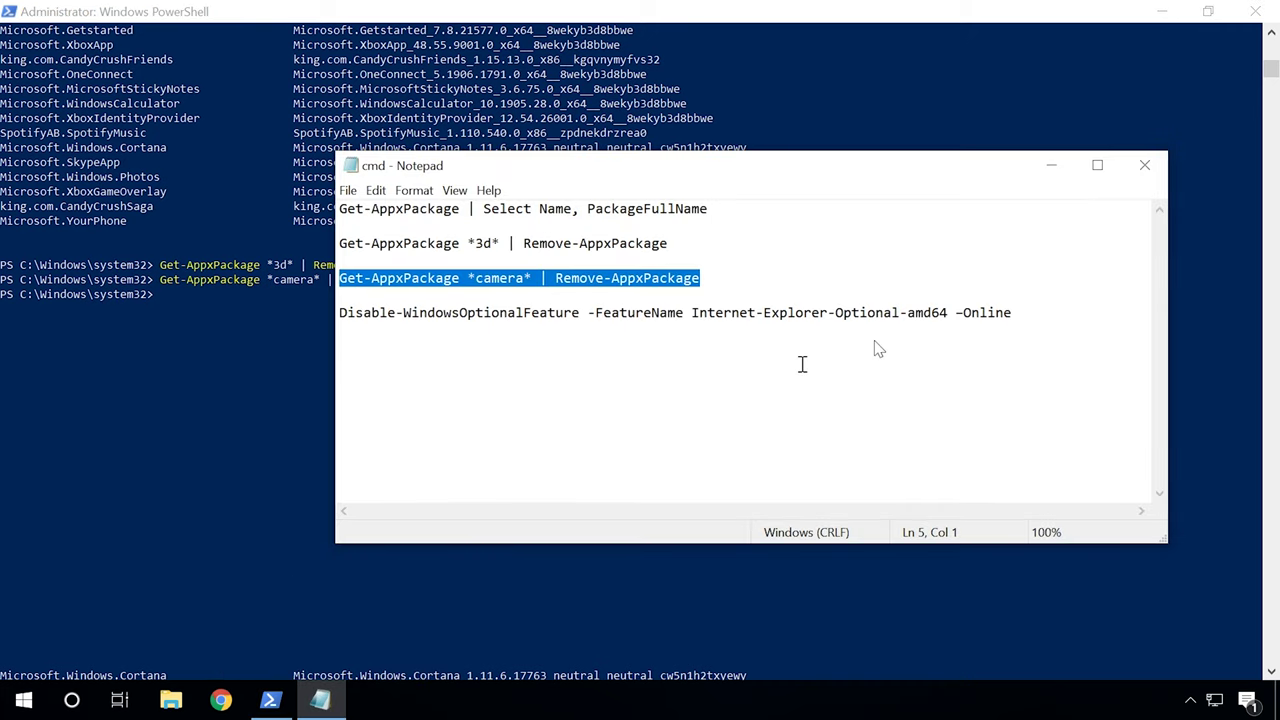
- Paste Disable-WindowsOptionalFeature -FeatureName Internet-Explorer-Optional-amd64 -Online at the PowerShell prompt
drag(1014, 313, 341, 315)
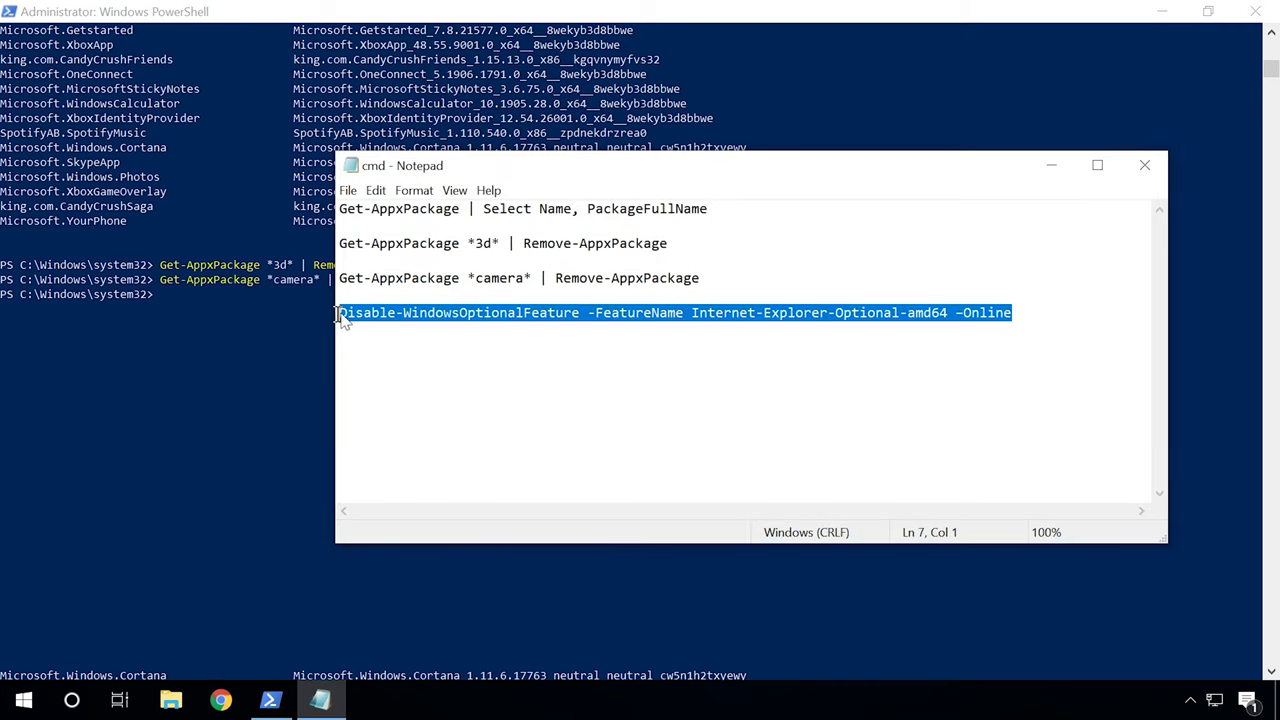
right_click(357, 318)
click(403, 371)
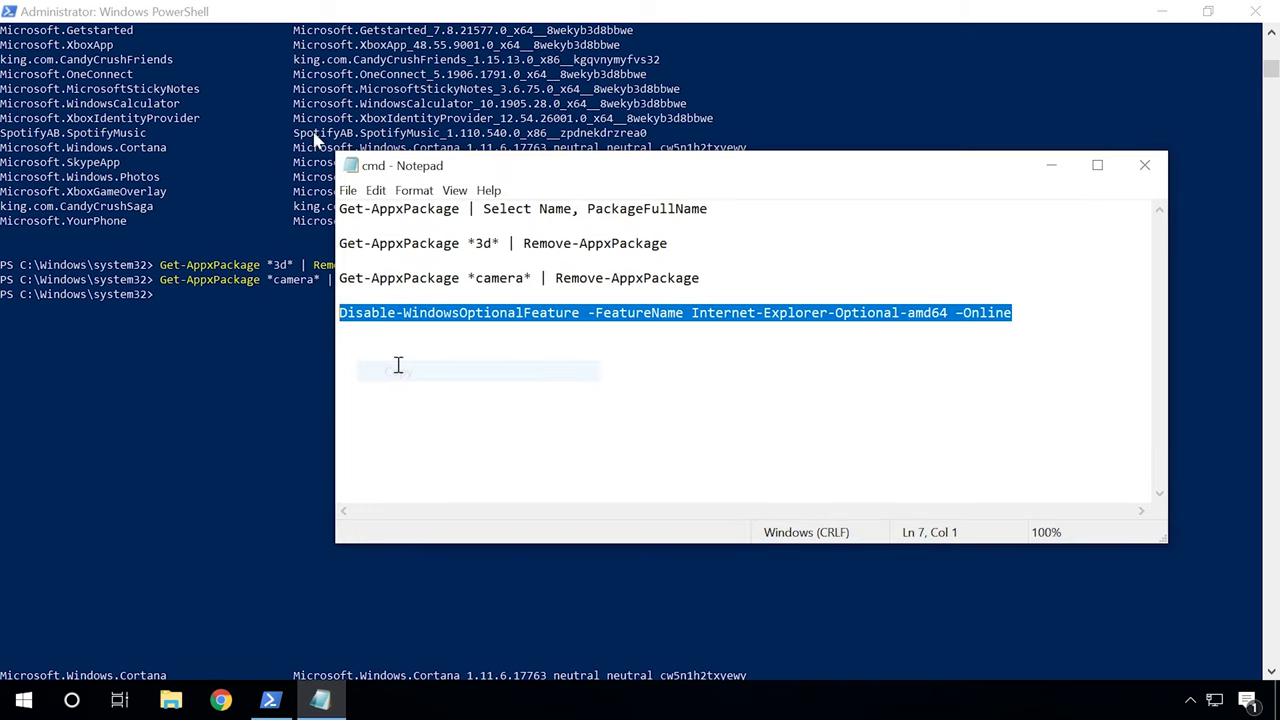
click(285, 17)
right_click(231, 391)
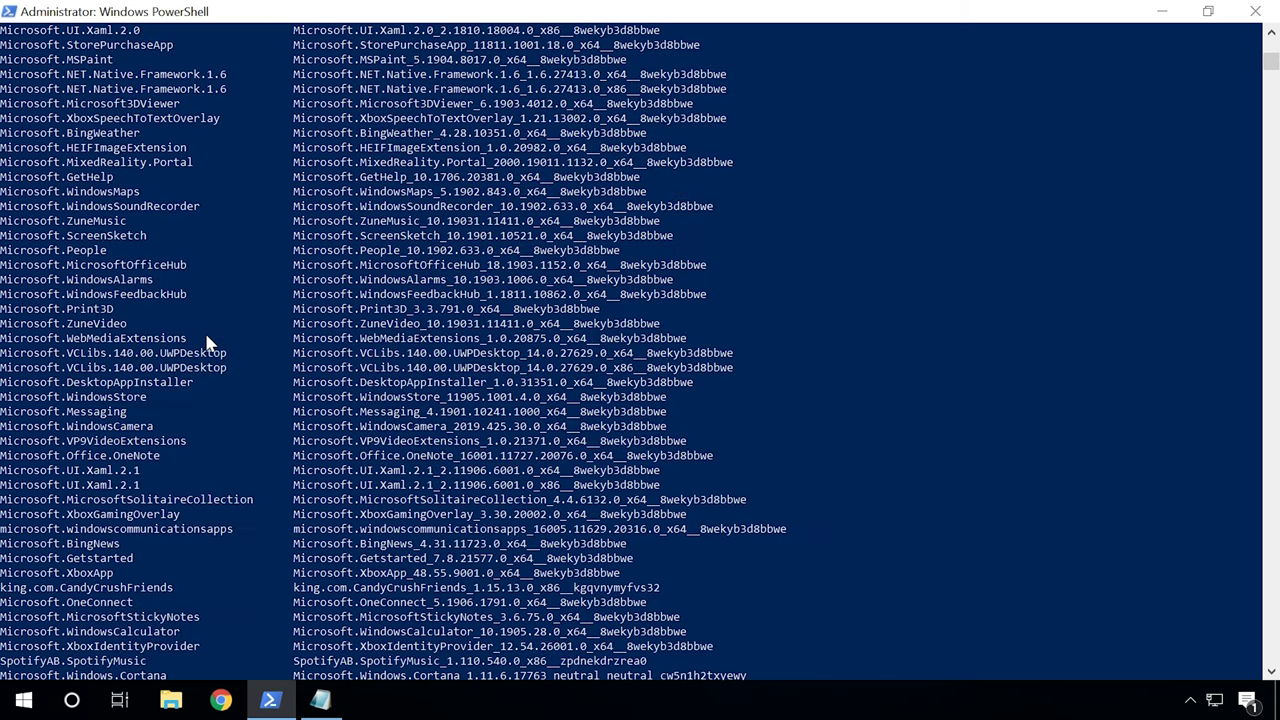
key(Return)
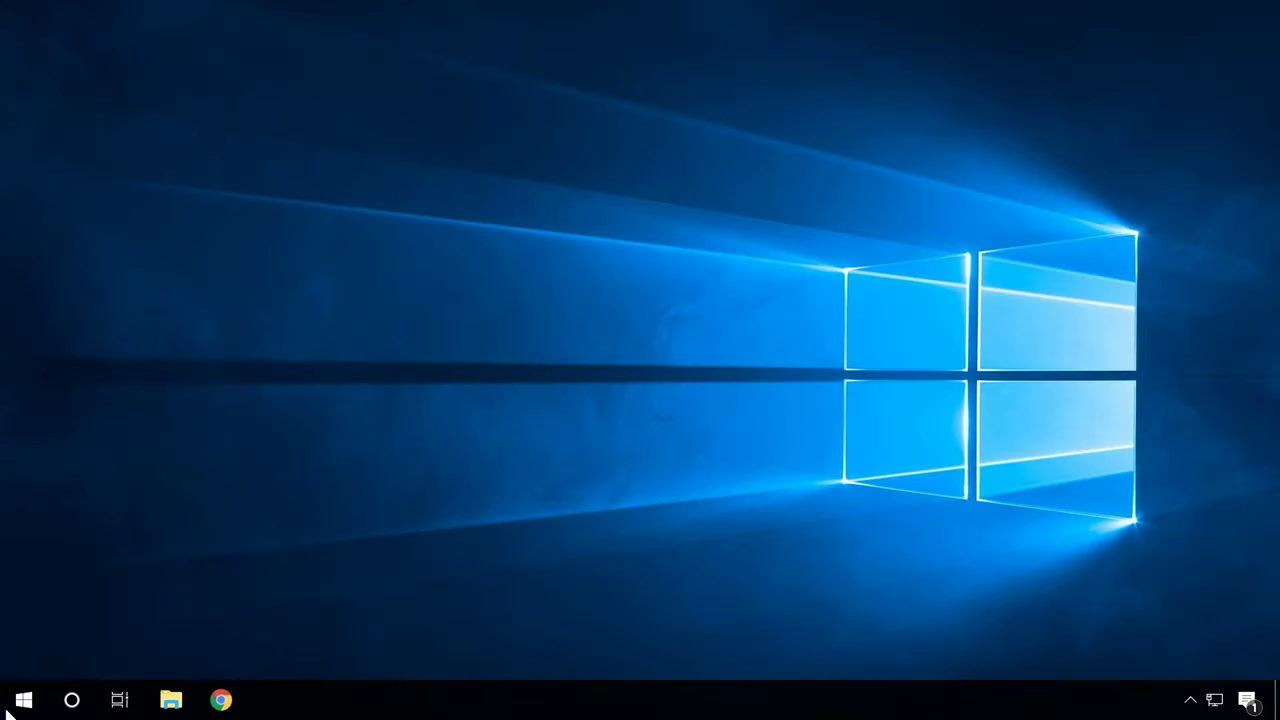
- Turn off Internet Explorer 11 in Windows Features, reached via Settings Apps and Programs and Features
right_click(10, 705)
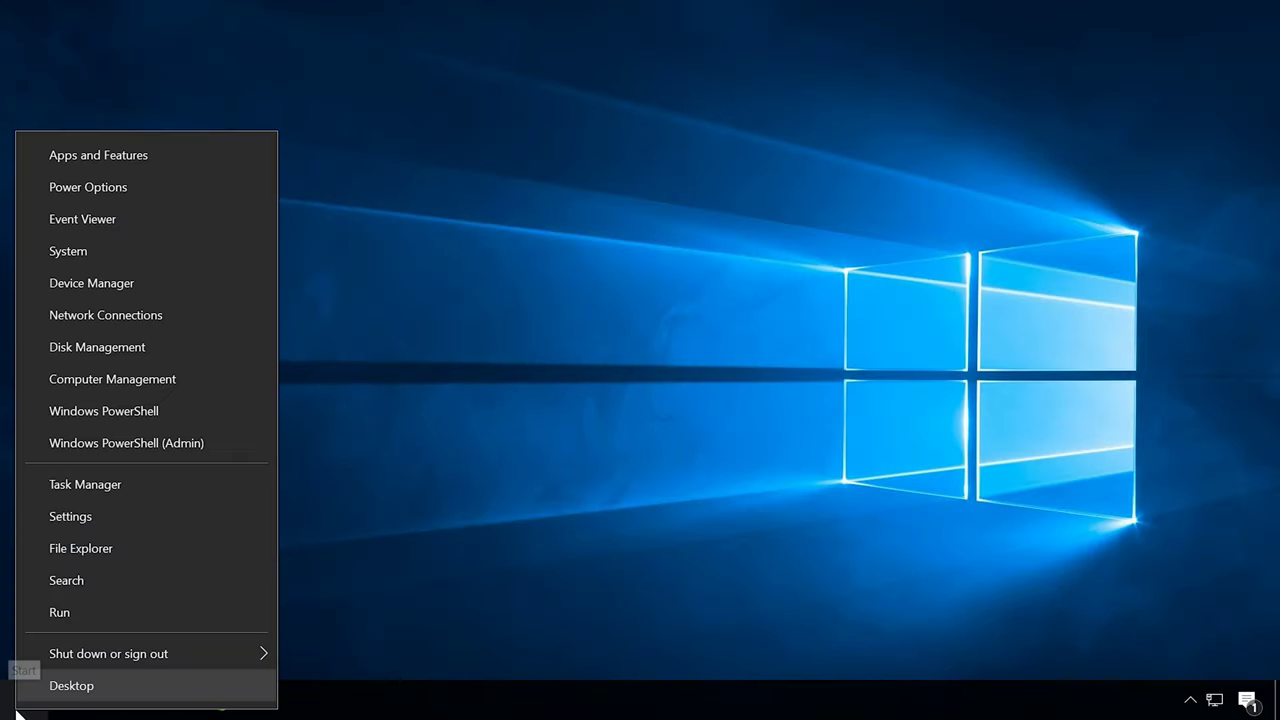
click(78, 518)
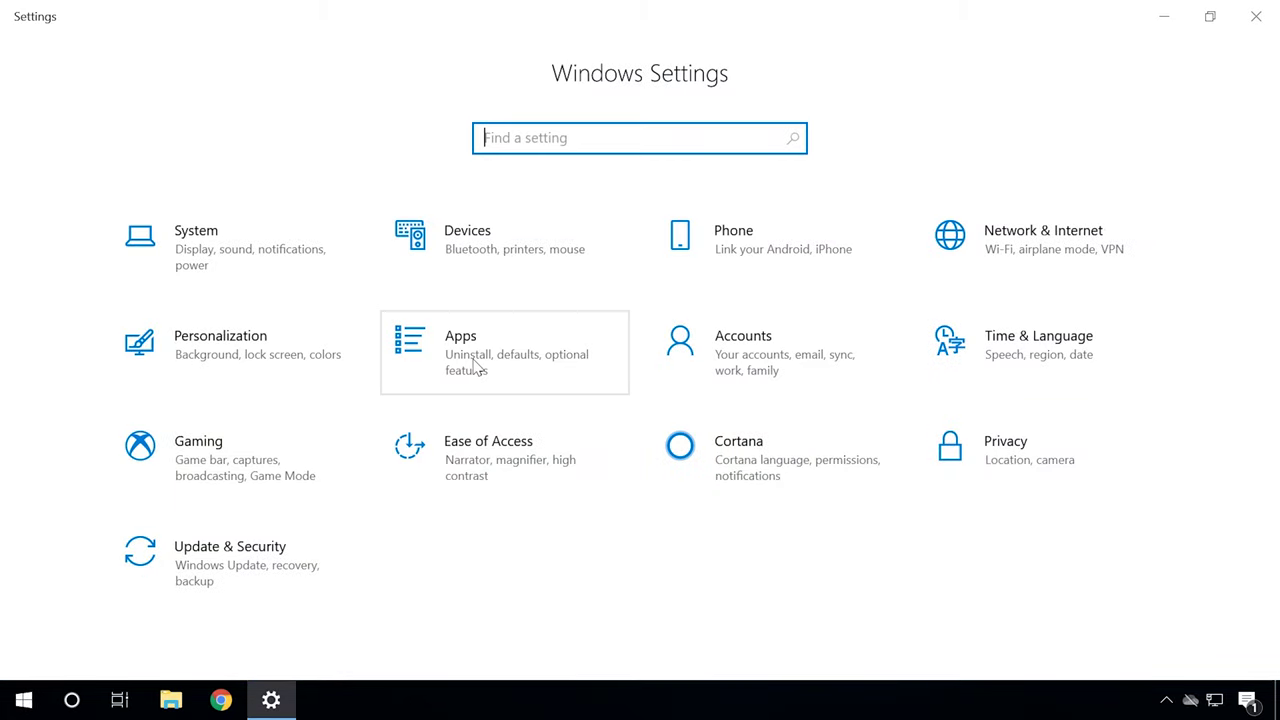
click(476, 368)
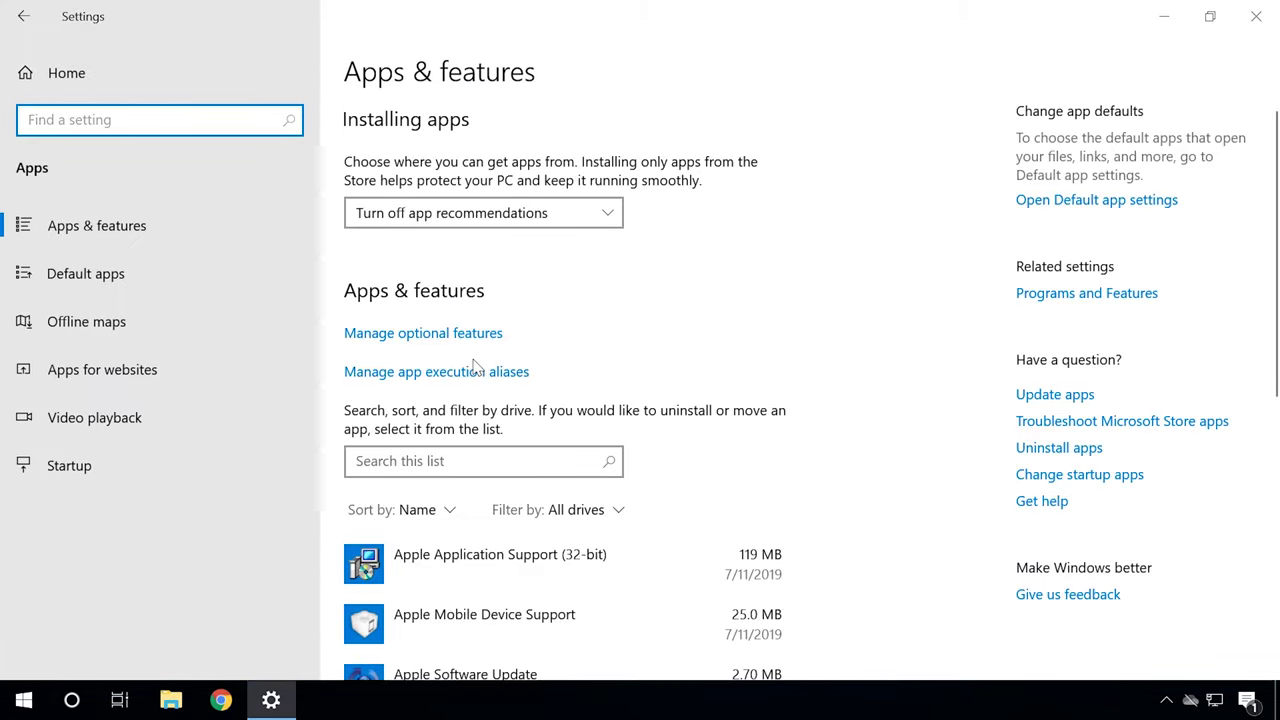
click(1040, 300)
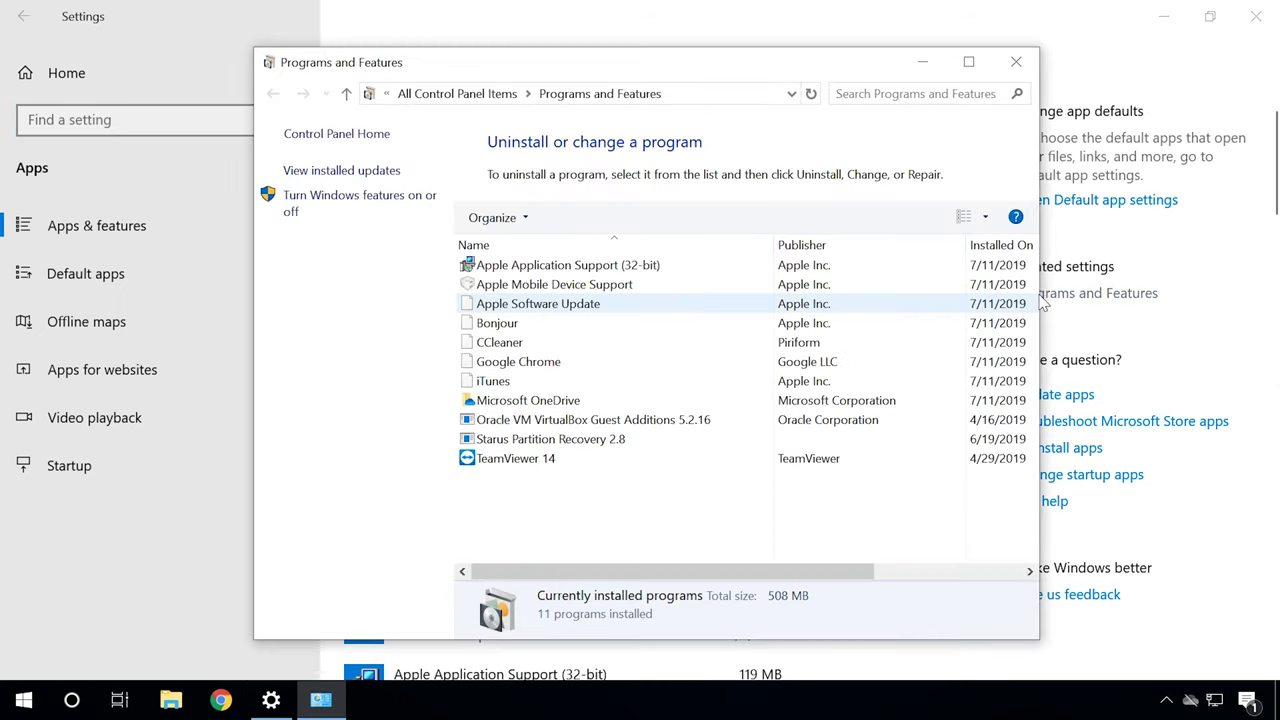
click(352, 198)
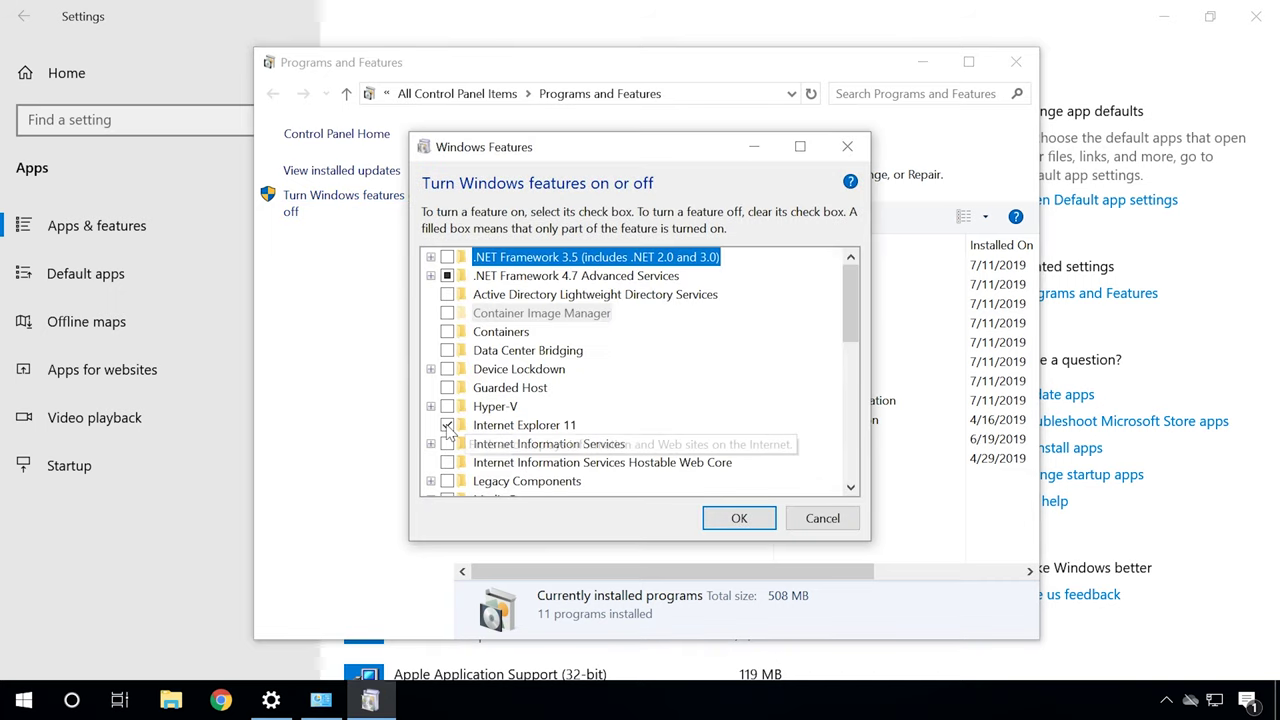
click(447, 425)
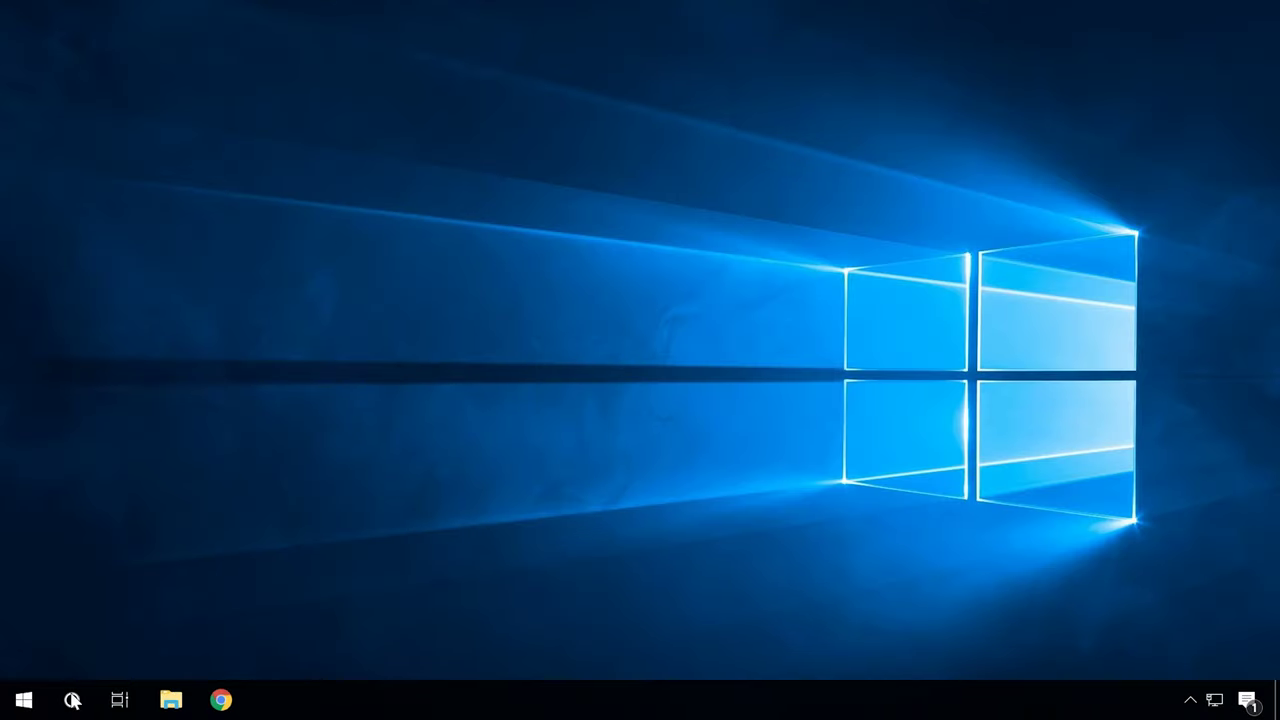
- Launch Microsoft Store from a 'store' search and maximize its window
click(72, 700)
text(s)
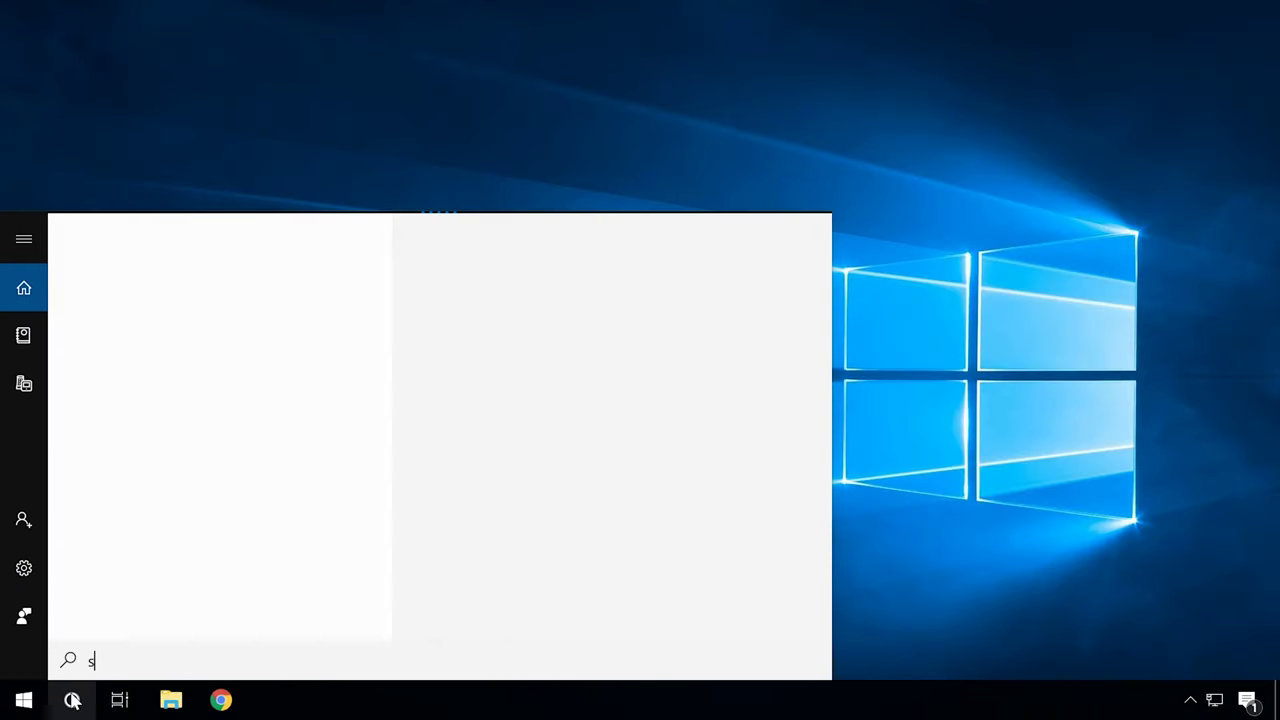
text(tore)
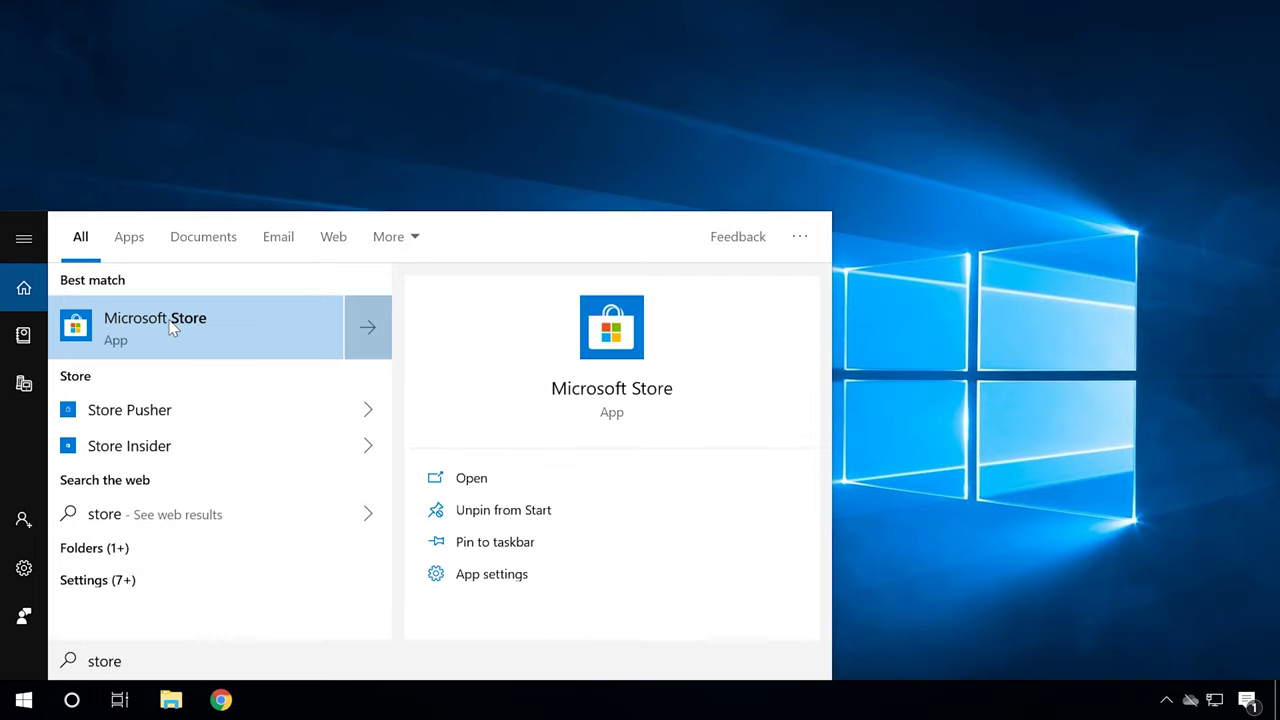
click(172, 327)
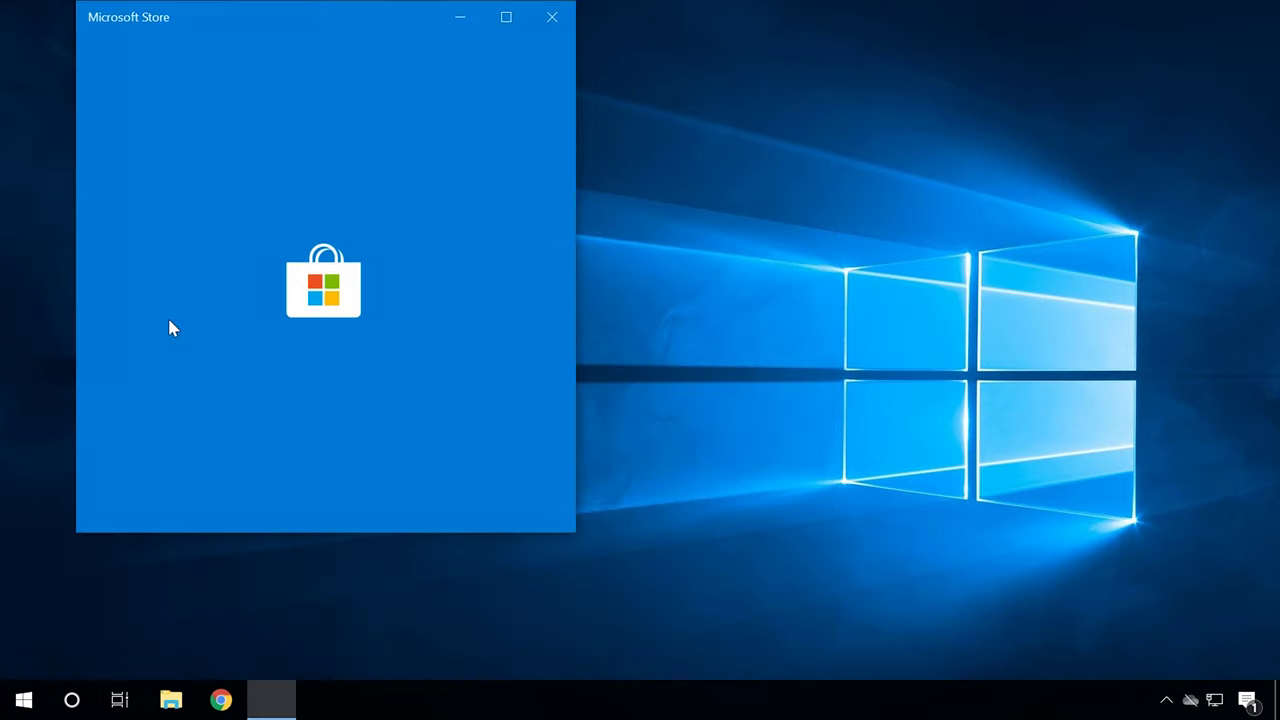
click(507, 16)
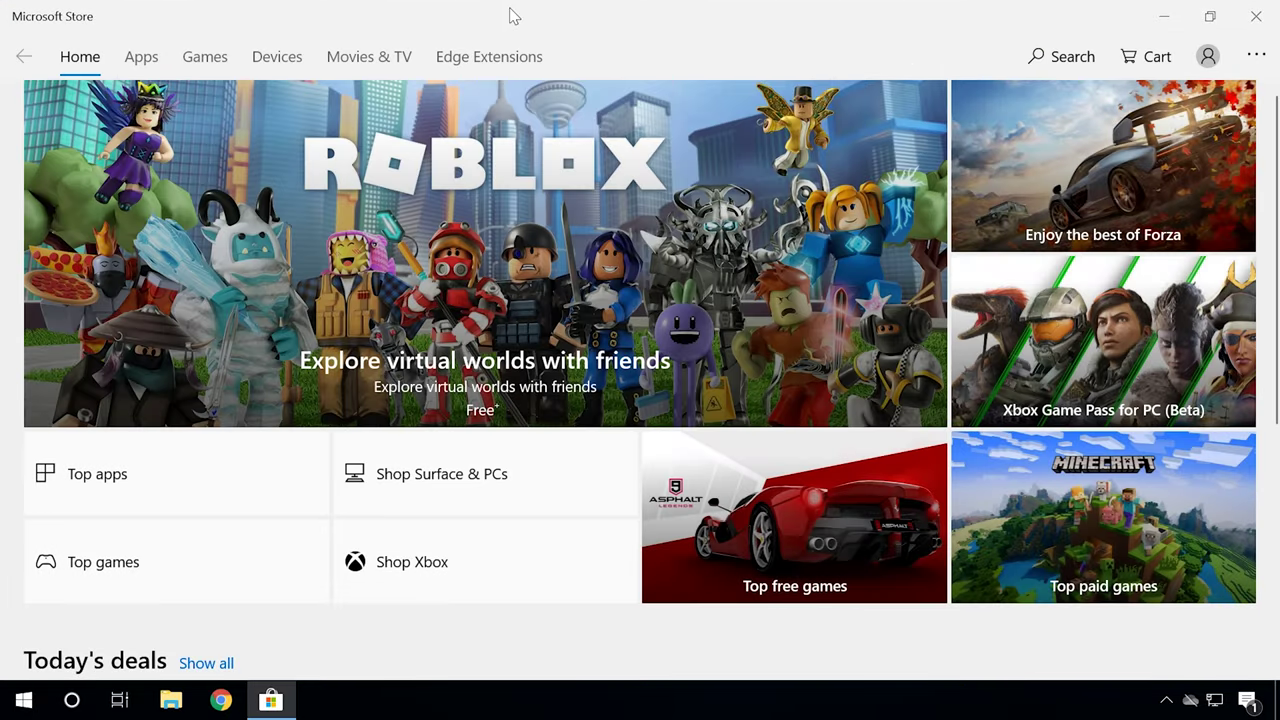
- Search the Store for '3d b' and get the free 3D Builder app
click(1068, 57)
text(3d b)
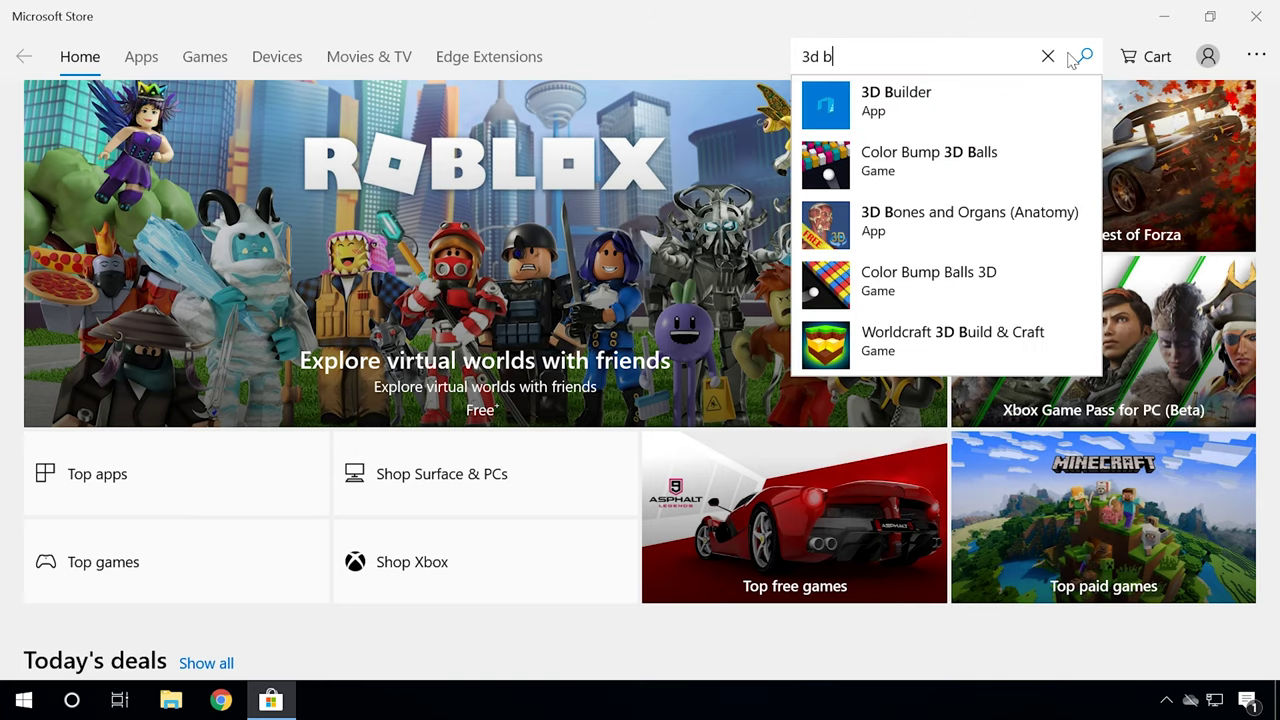
click(933, 101)
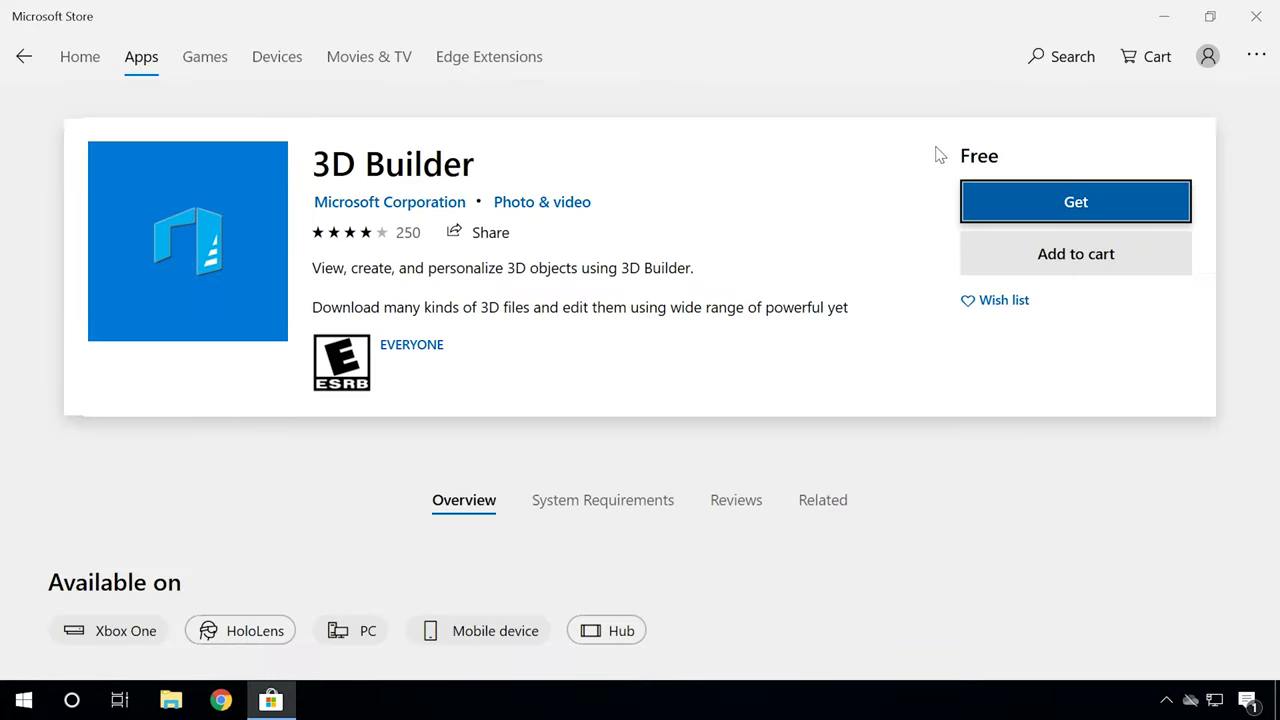
click(1044, 206)
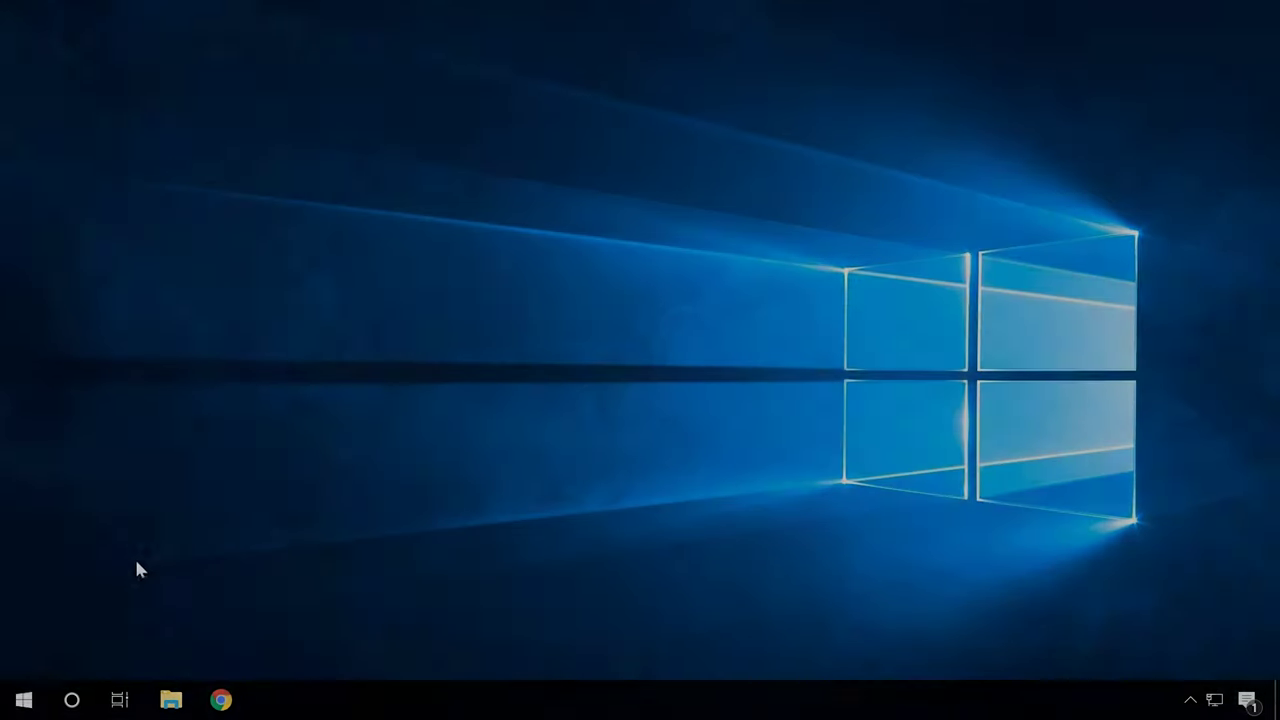
- In an admin PowerShell, paste the first Get-AppXPackage command from Notepad, then clear it
right_click(24, 700)
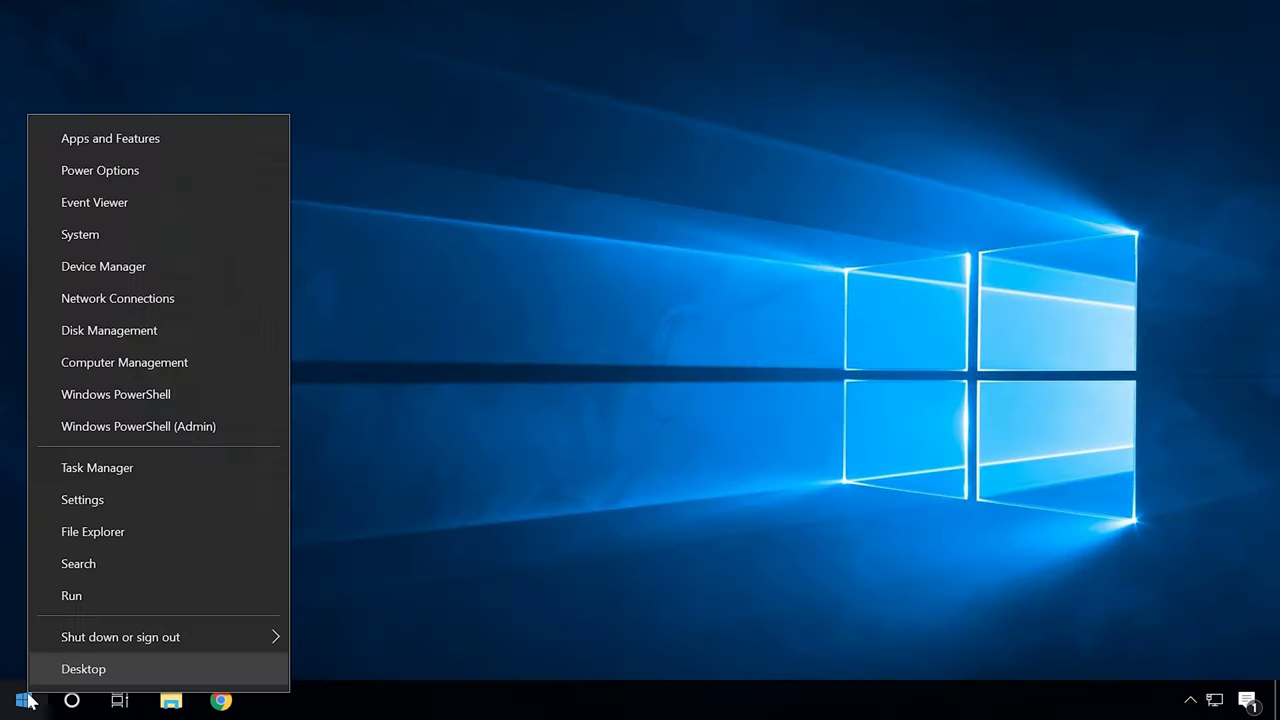
click(109, 427)
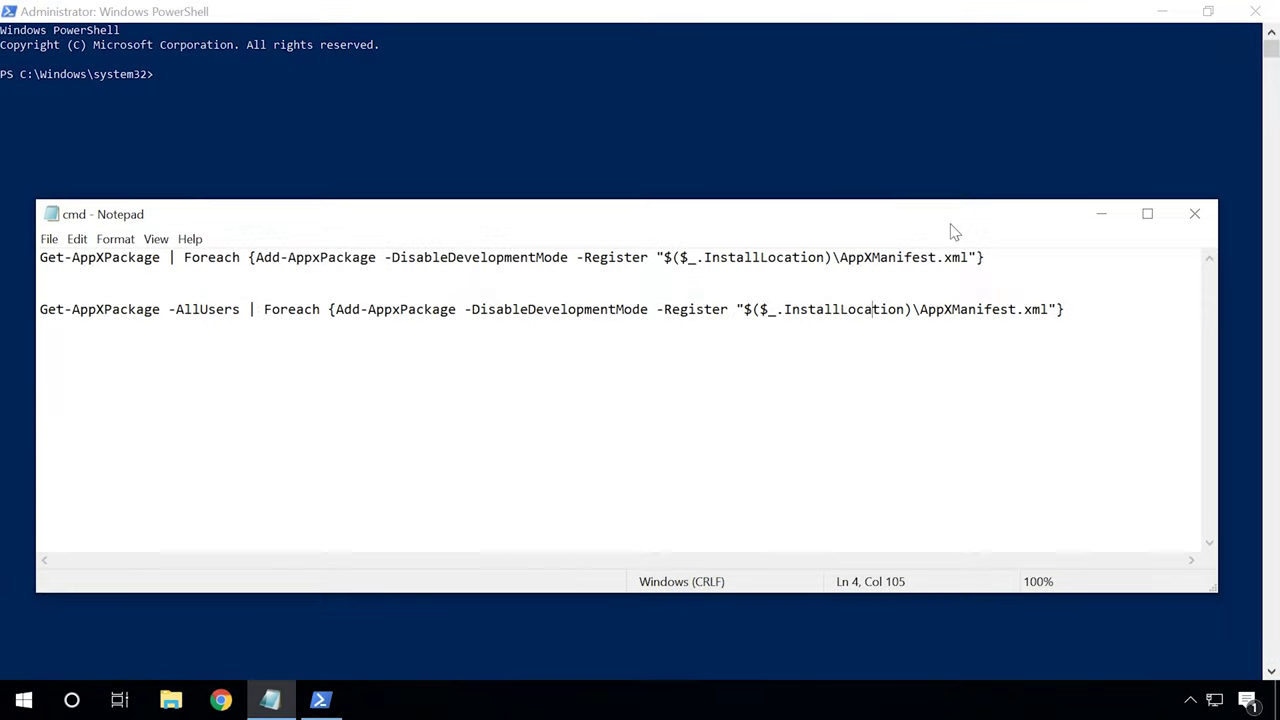
drag(1013, 268, 43, 263)
right_click(52, 263)
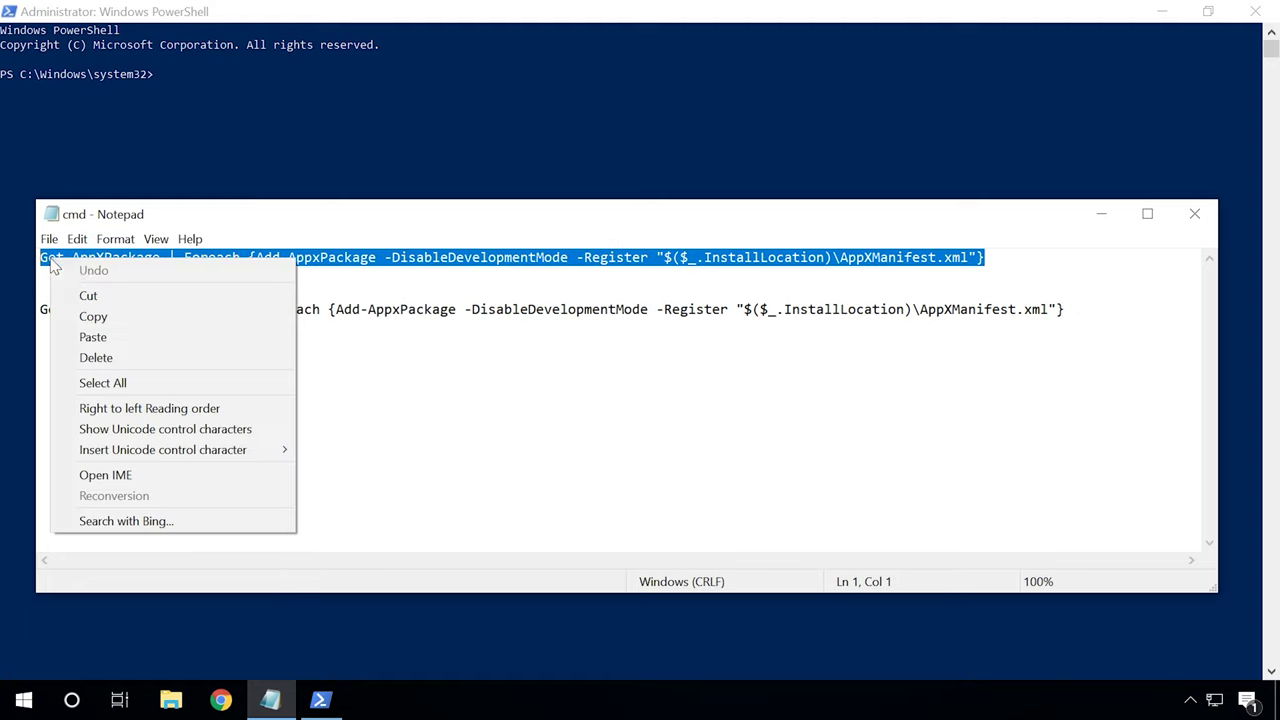
click(100, 314)
click(190, 84)
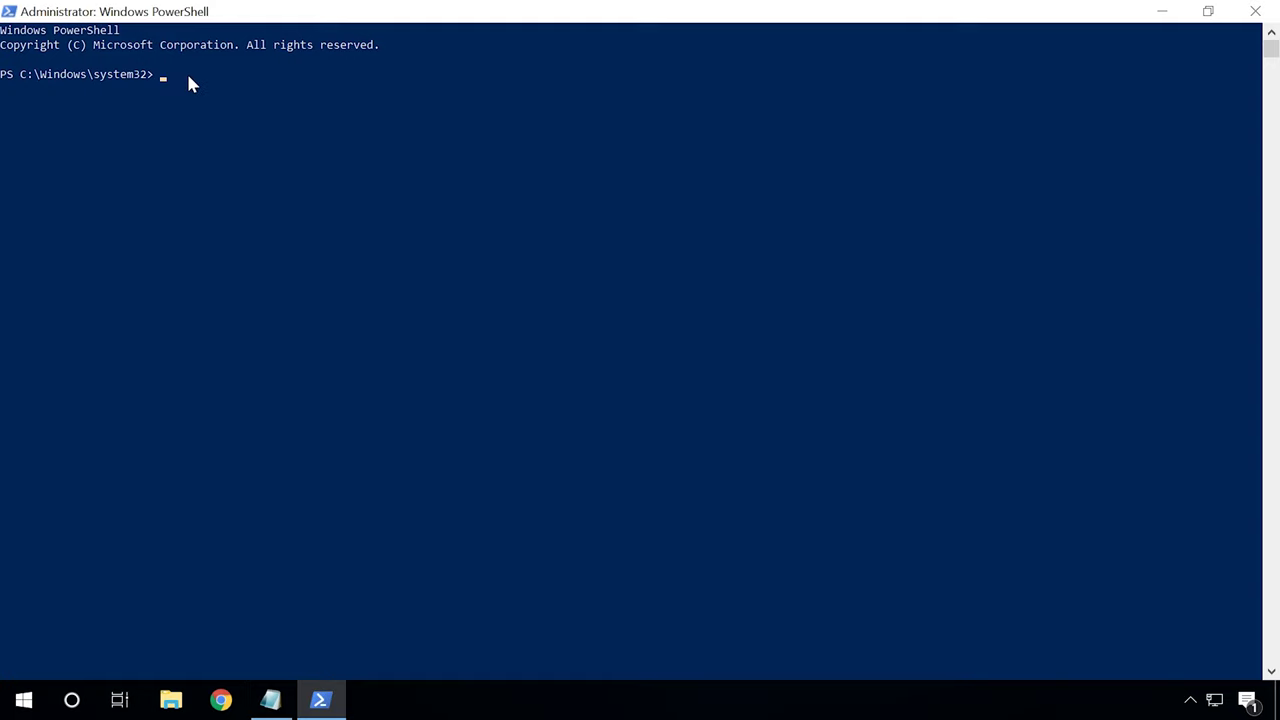
right_click(190, 84)
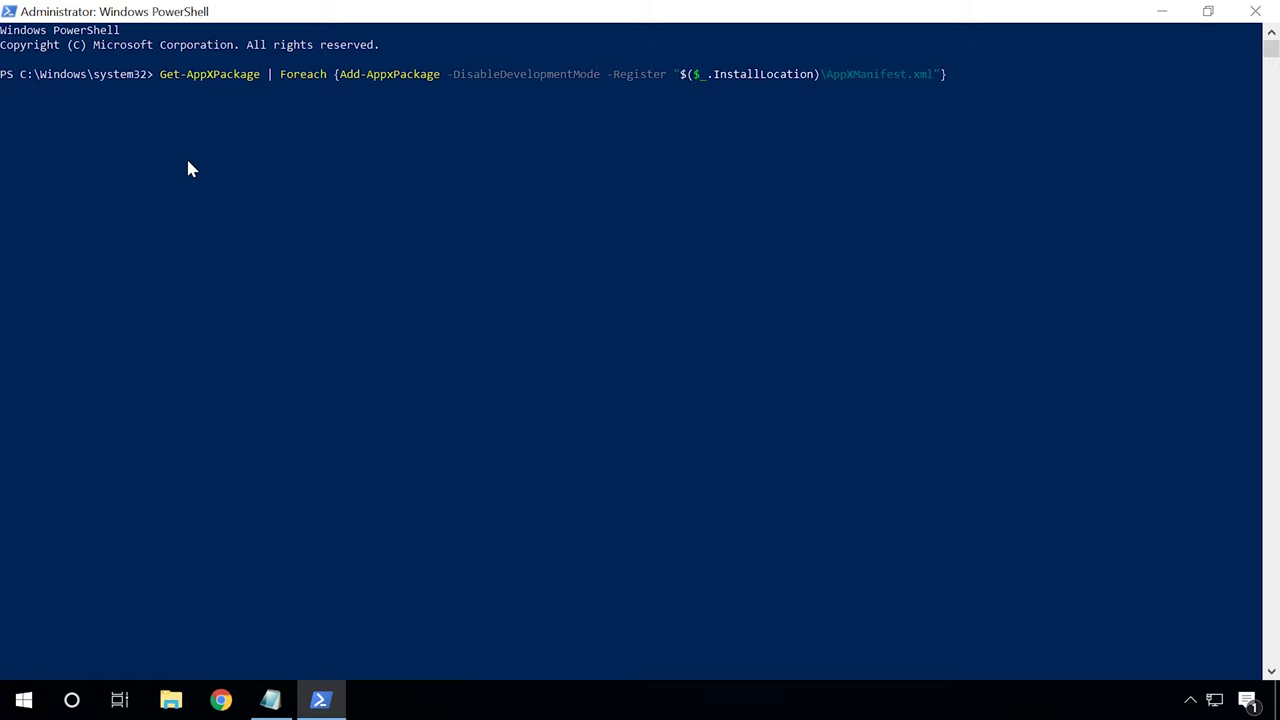
key(ctrl+a)
key(BackSpace)
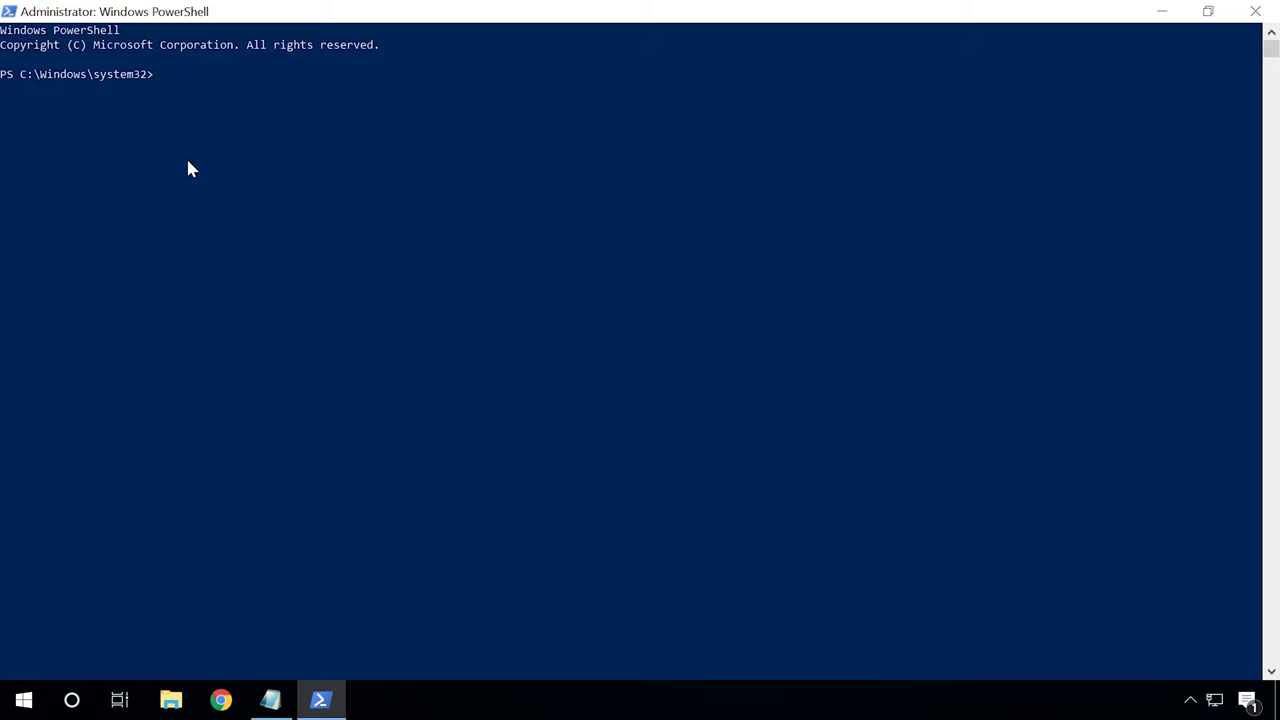
- Copy the Get-AppXPackage -AllUsers re-register line from Notepad and paste it at the prompt
click(270, 700)
click(648, 309)
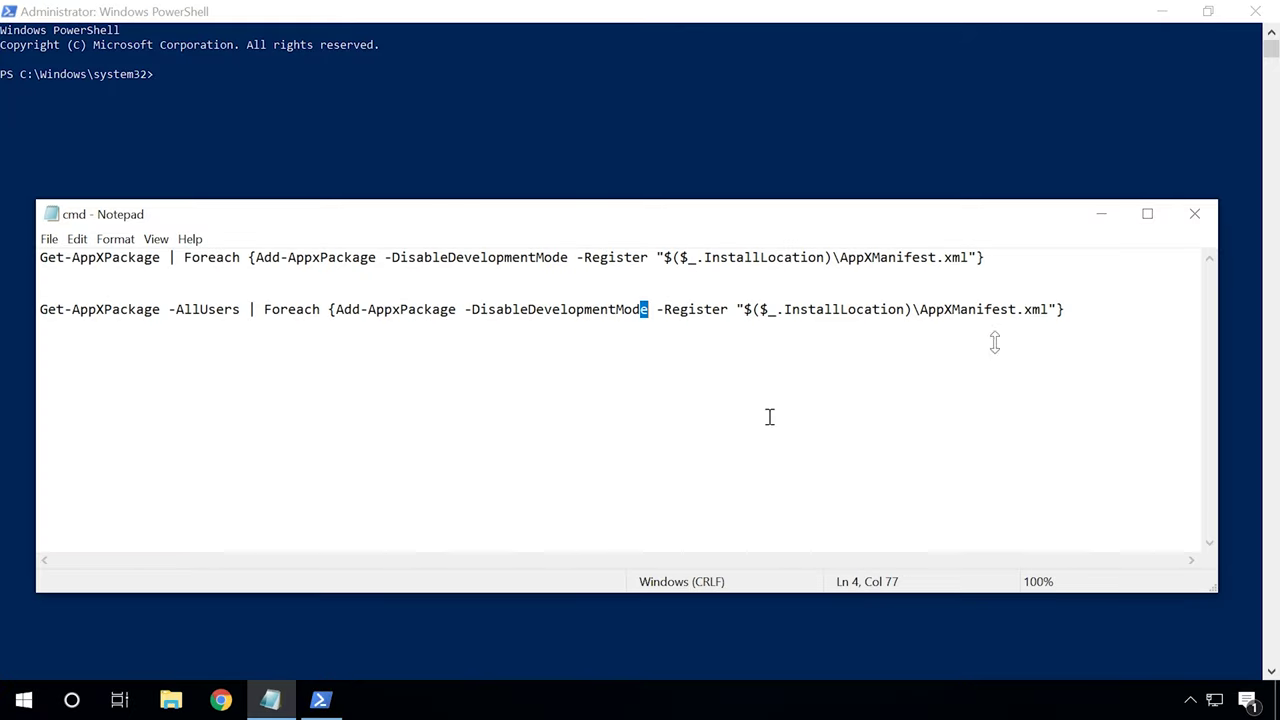
drag(1092, 312, 35, 309)
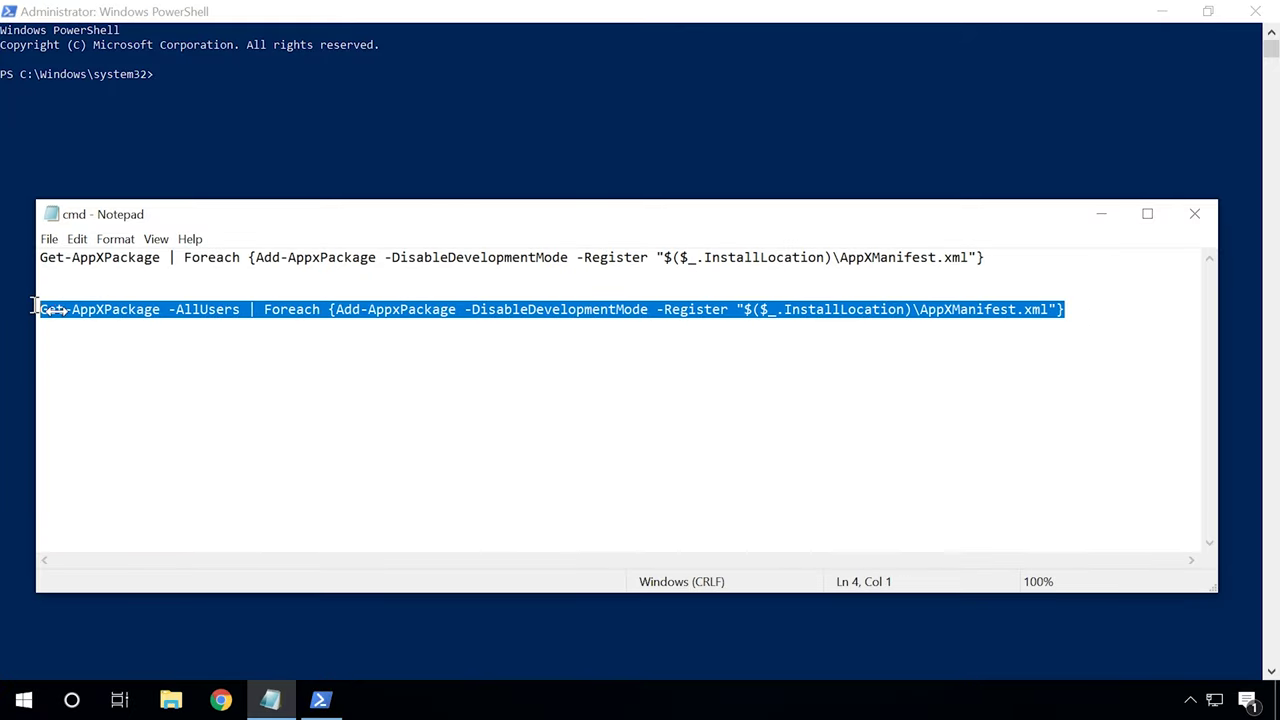
click(270, 11)
key(ctrl+v)
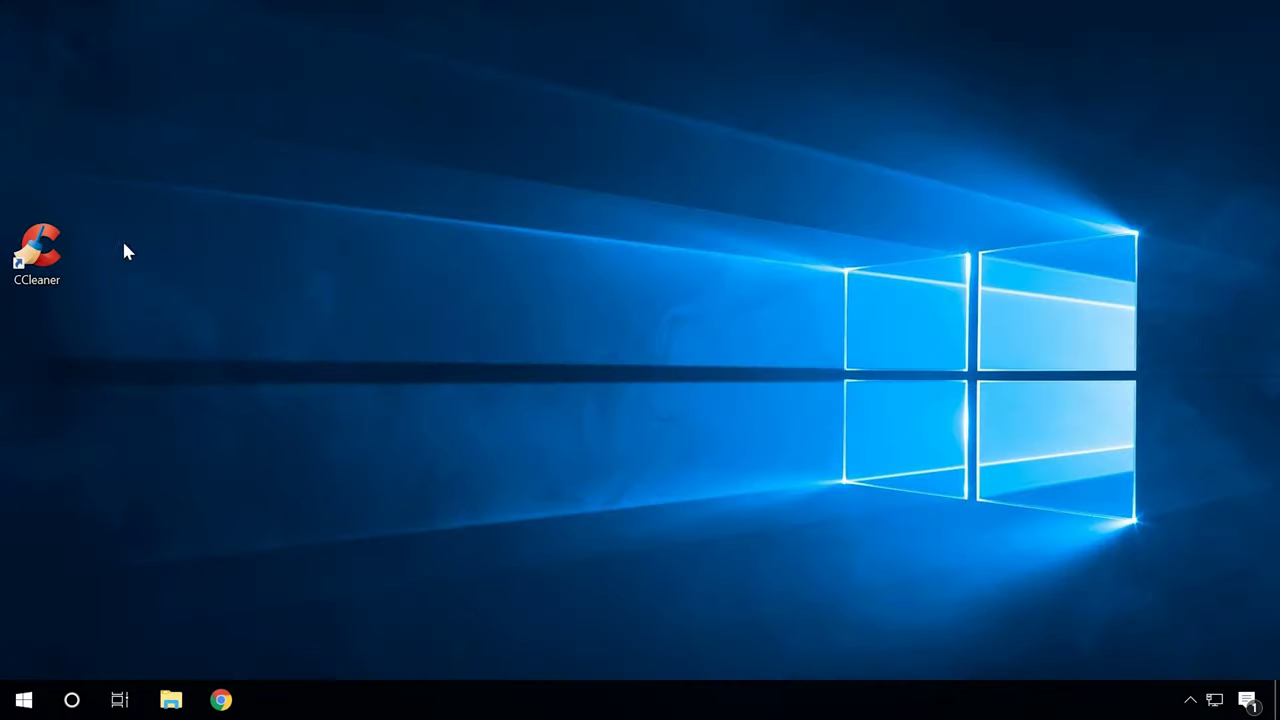
- Launch CCleaner from the desktop and uninstall 3D Viewer from its Uninstall program list
click(47, 257)
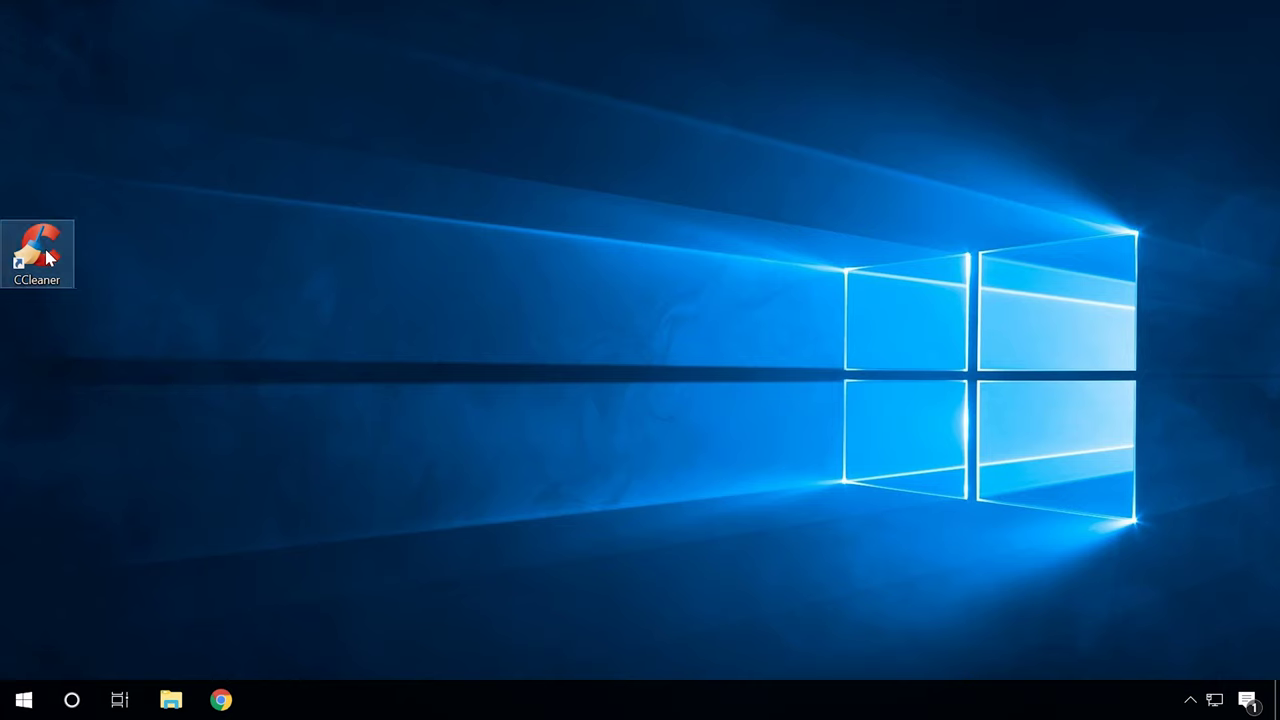
double_click(47, 257)
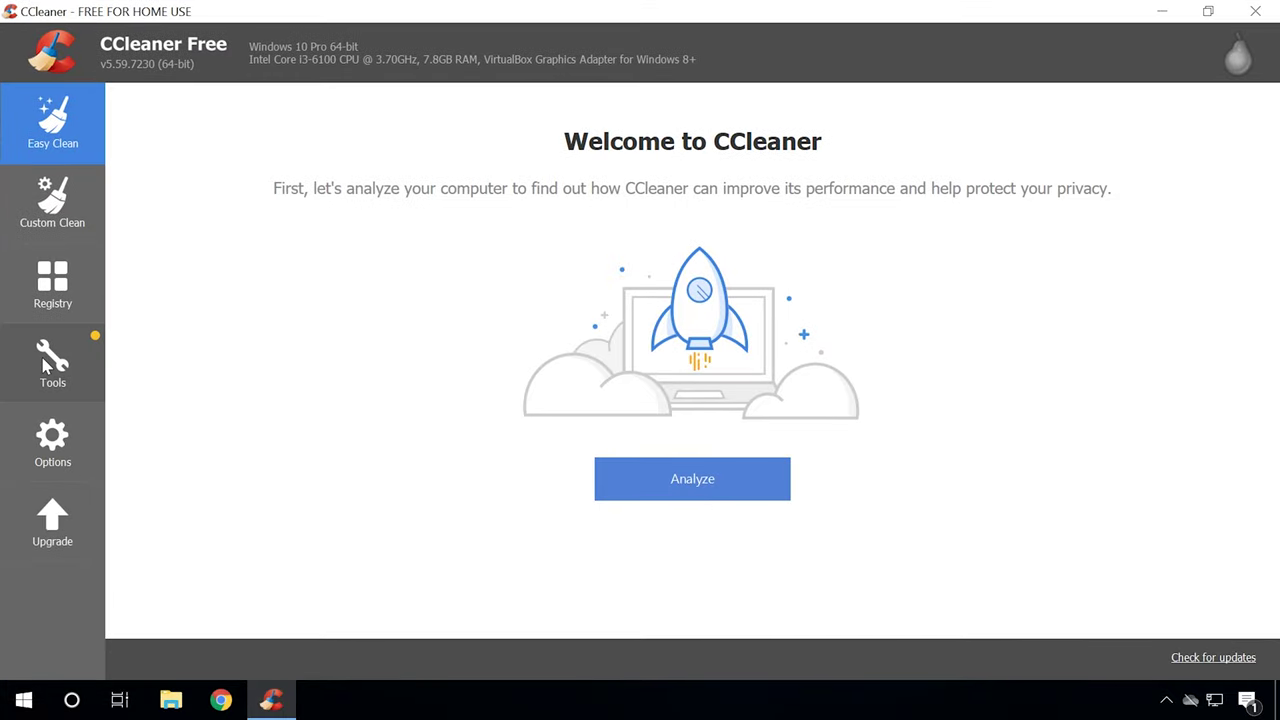
click(45, 366)
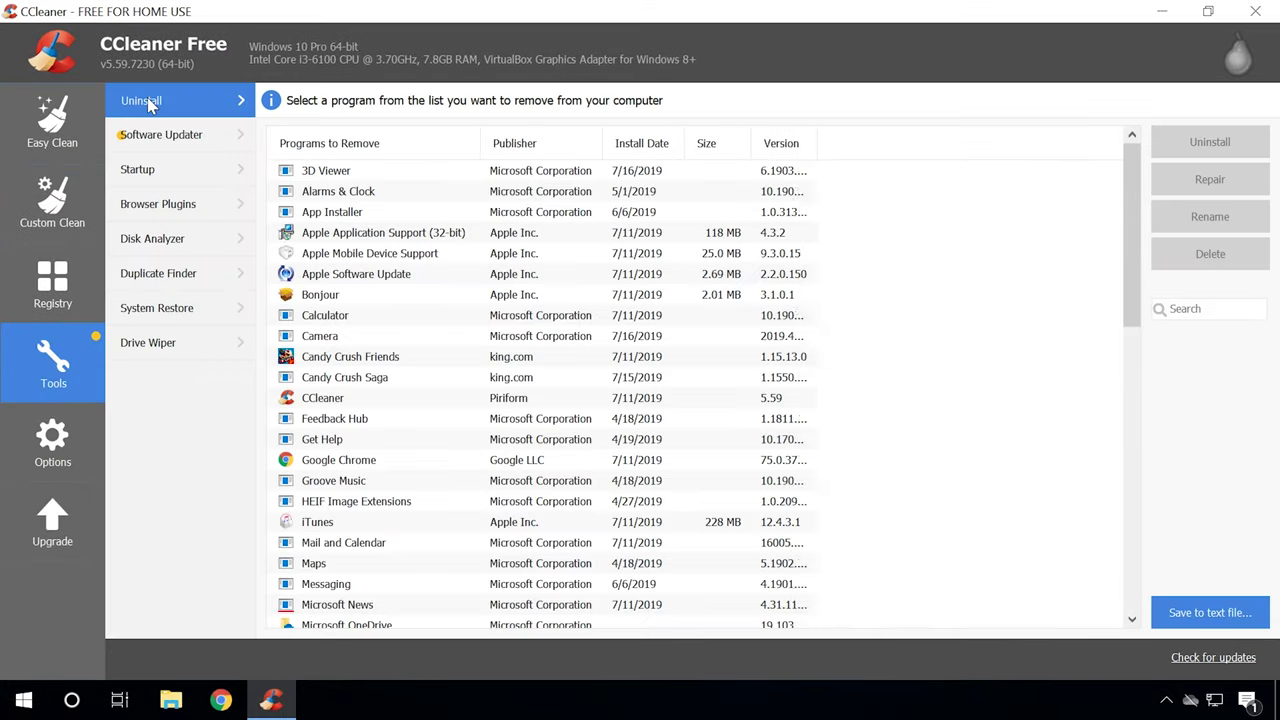
click(350, 177)
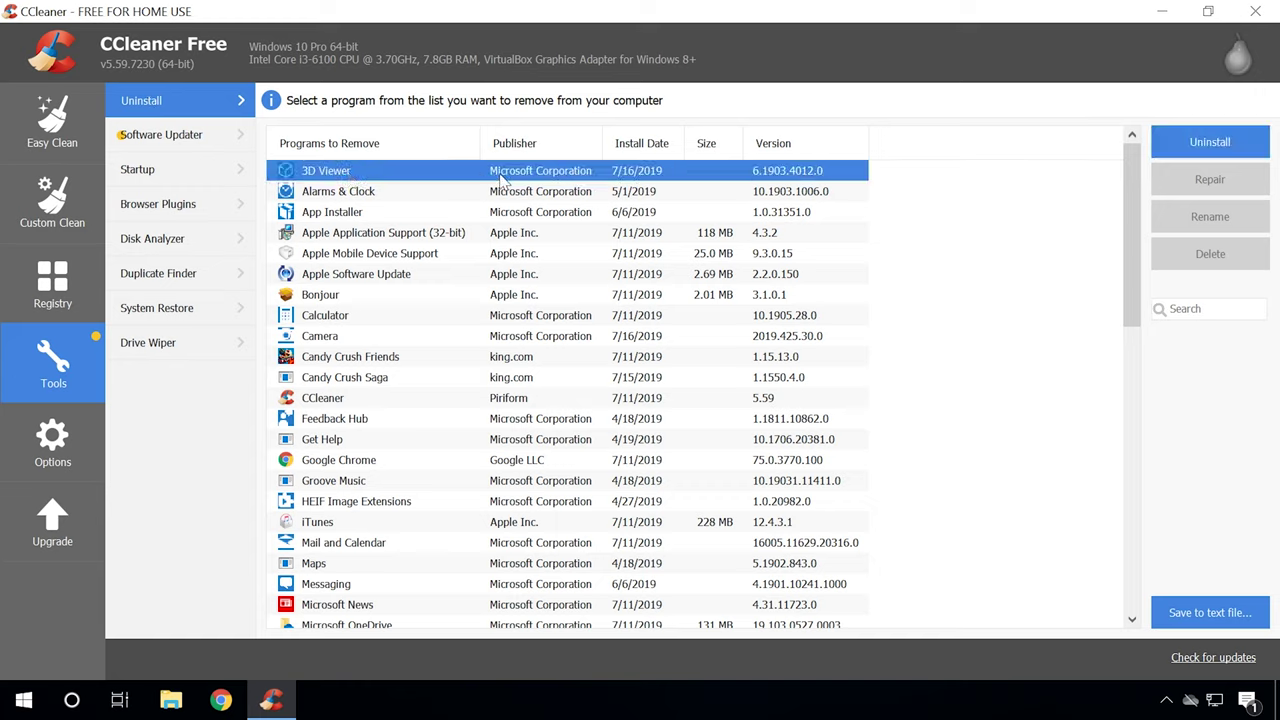
click(1181, 142)
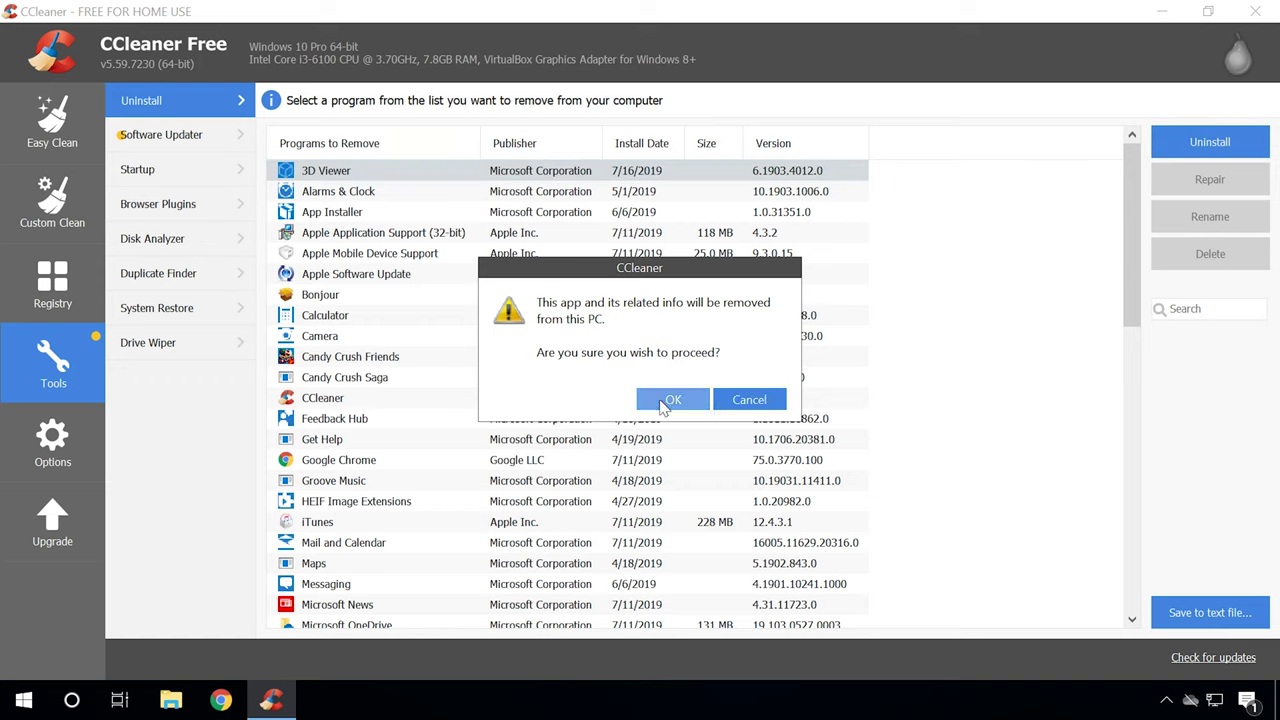
click(663, 402)
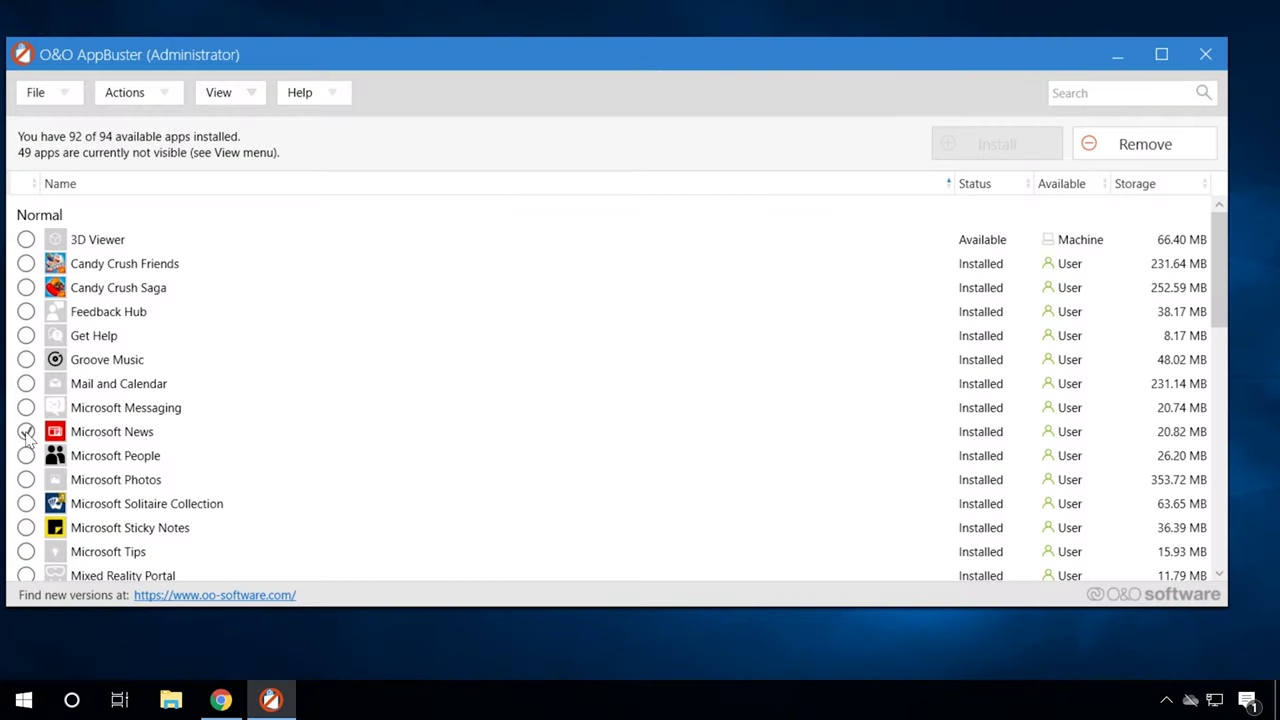
- Remove Microsoft News for the current user only, accepting the restore-point warning
click(1168, 144)
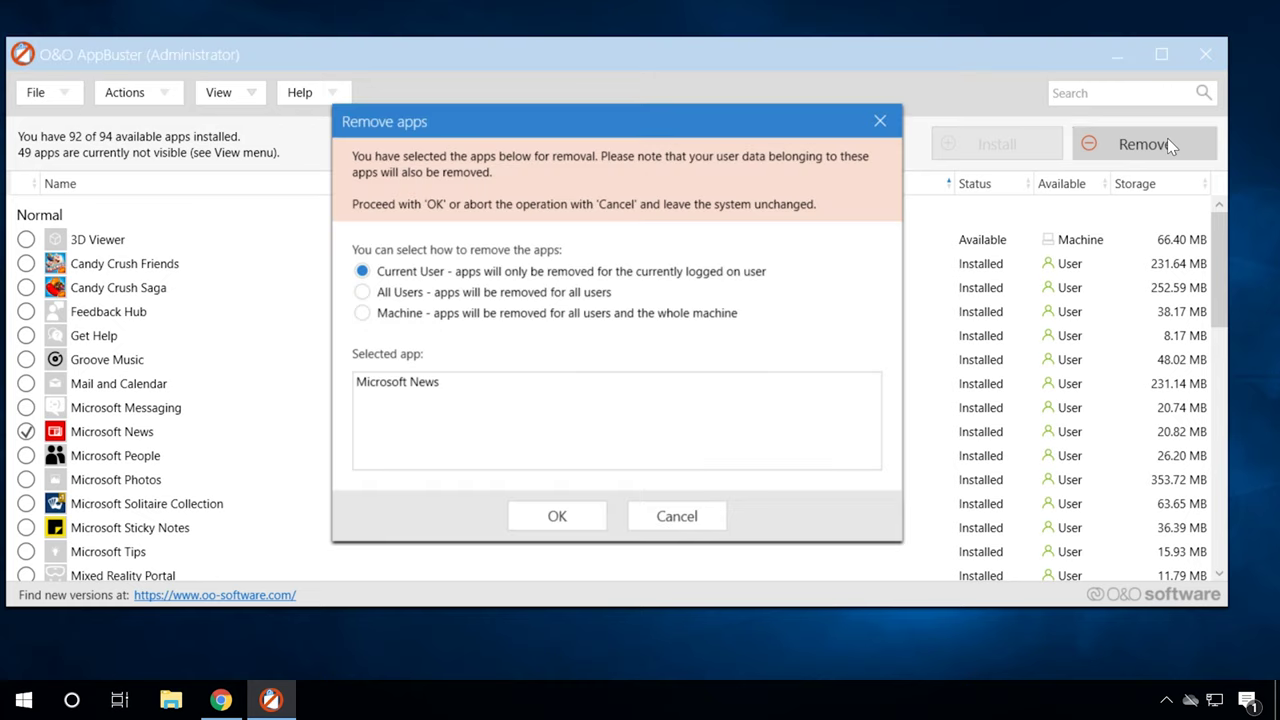
click(565, 528)
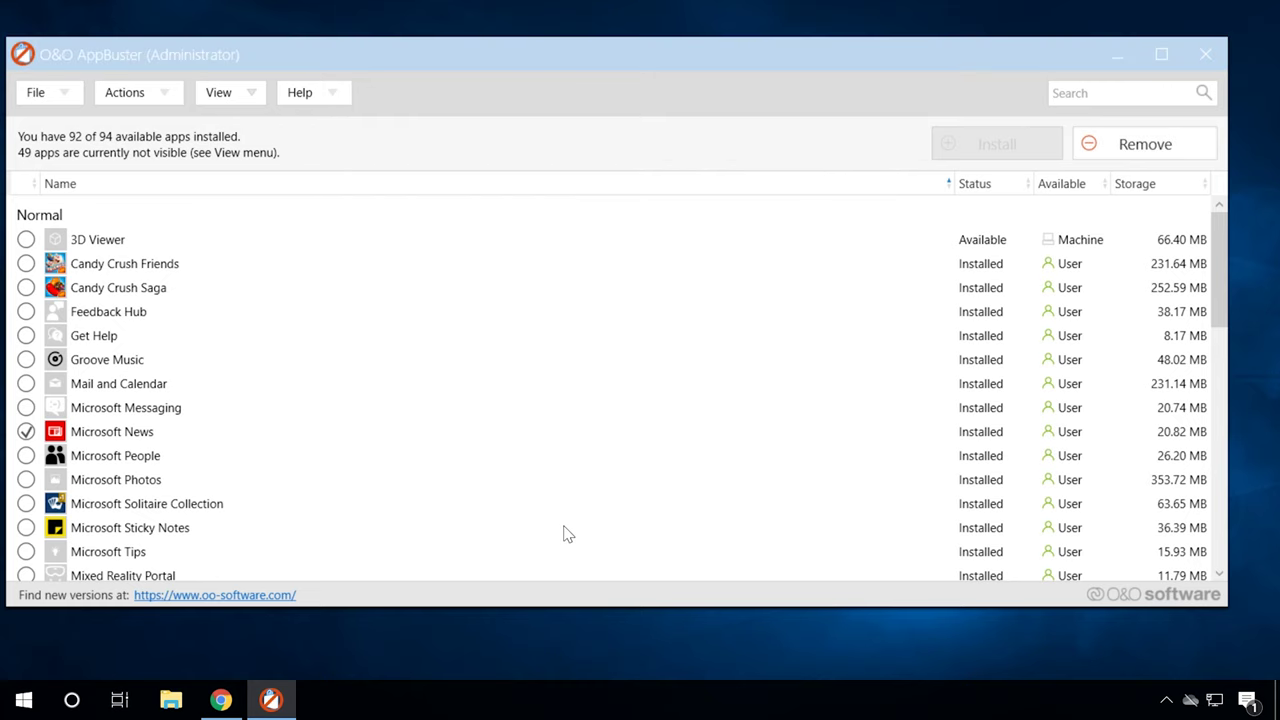
click(679, 451)
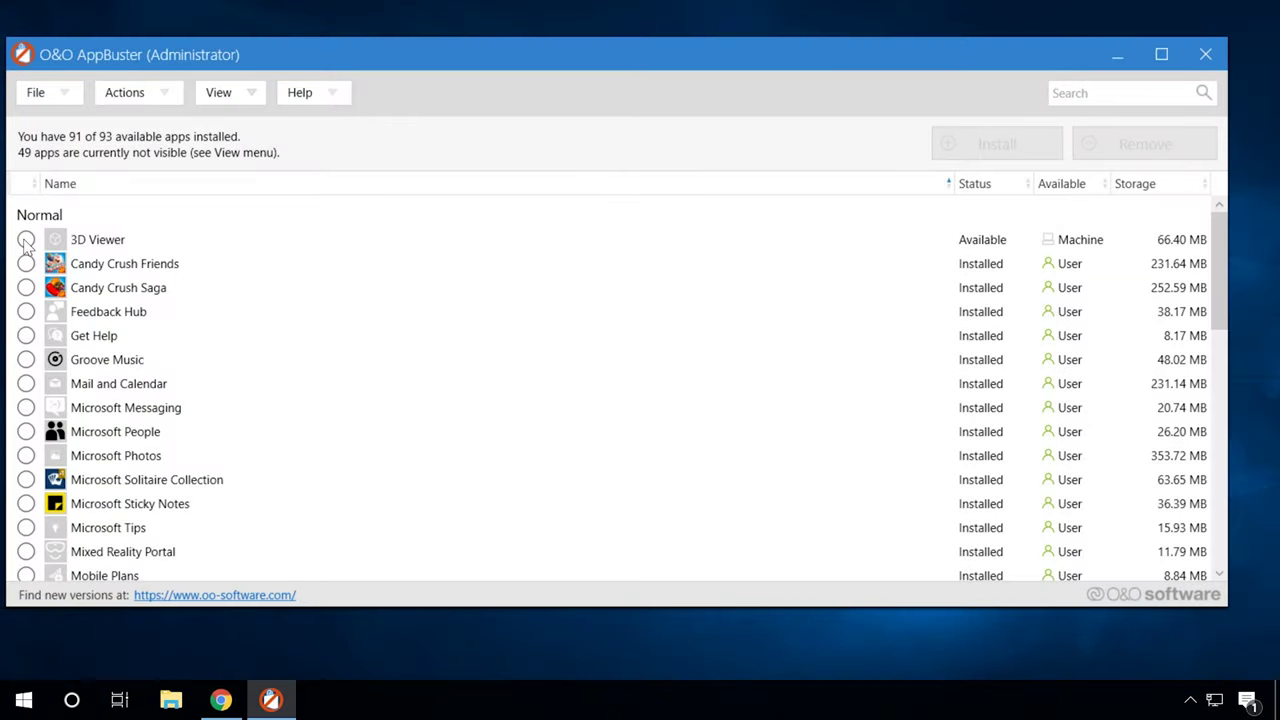
- Mark 3D Viewer and confirm reinstalling it with O&O AppBuster
click(26, 240)
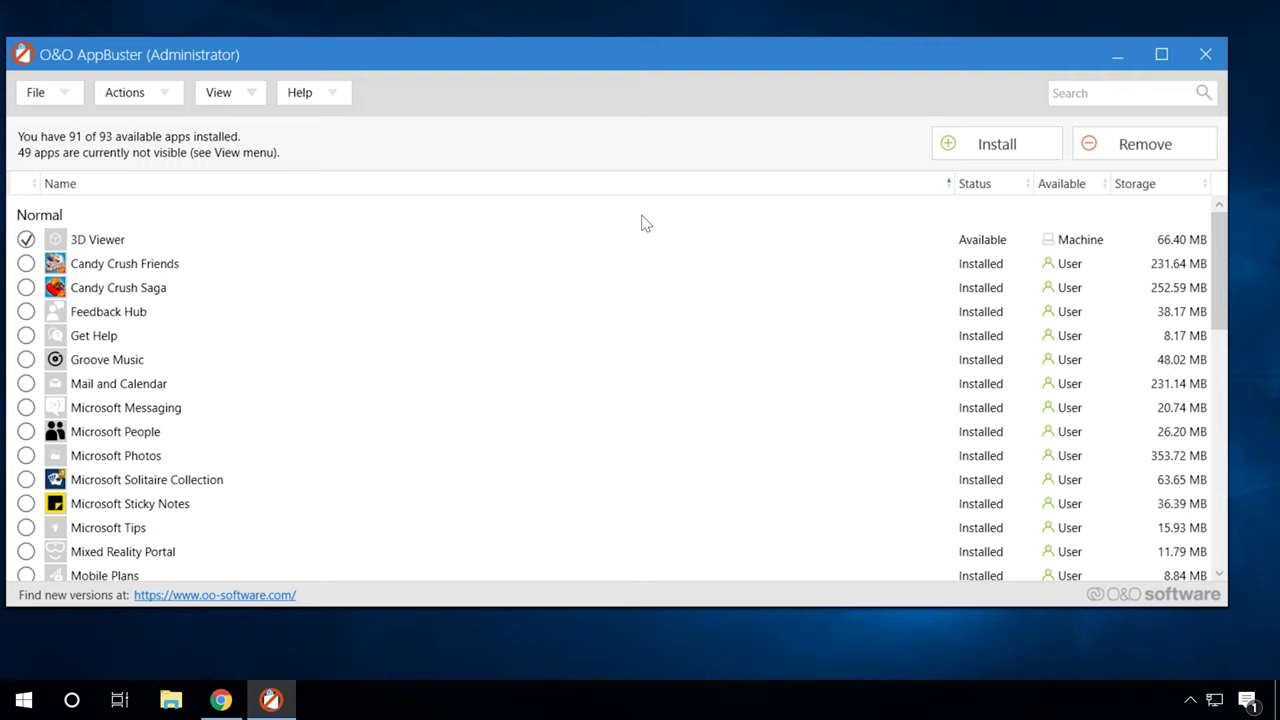
click(977, 146)
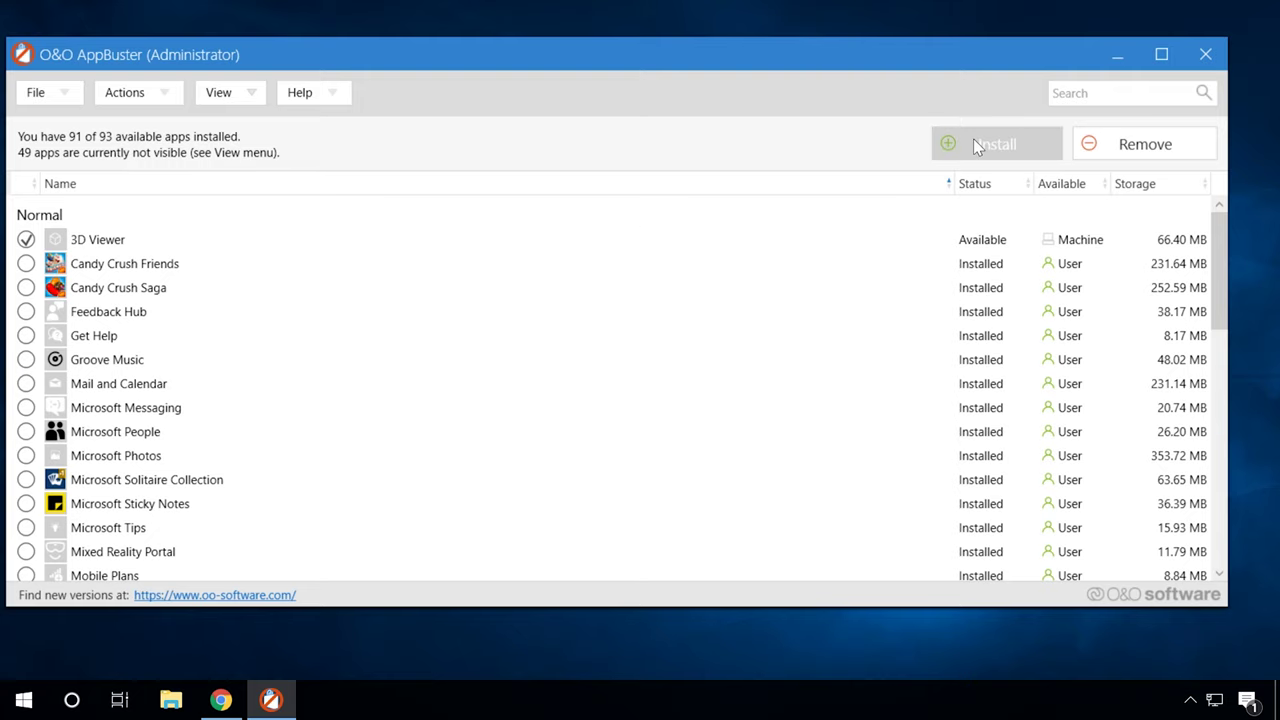
click(571, 457)
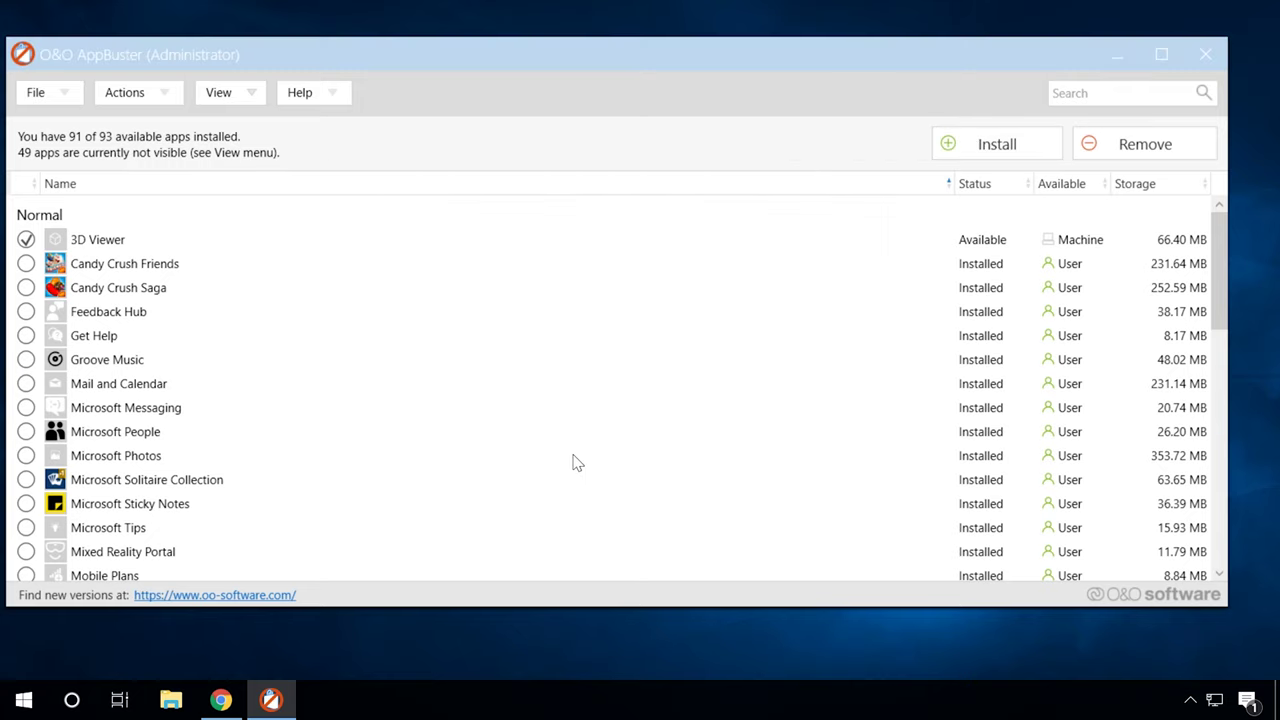